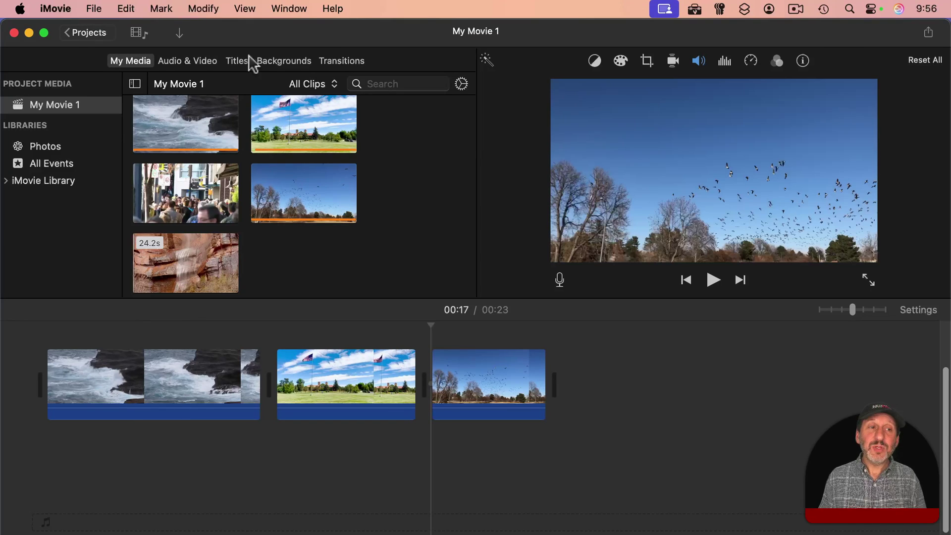
- Filter the Sound Effects library to the Jingles category
{"action": "left_click", "coordinate": [181, 62]}
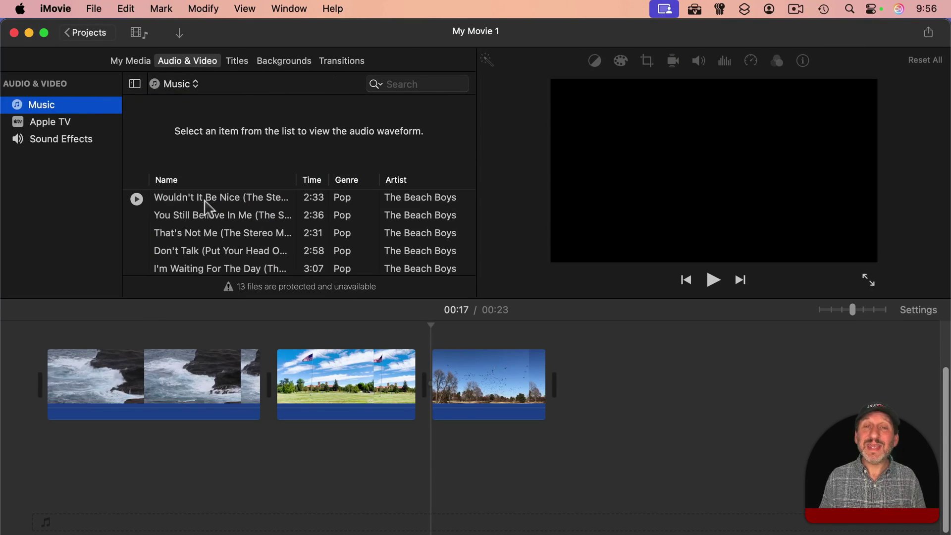
{"action": "mouse_move", "coordinate": [215, 215]}
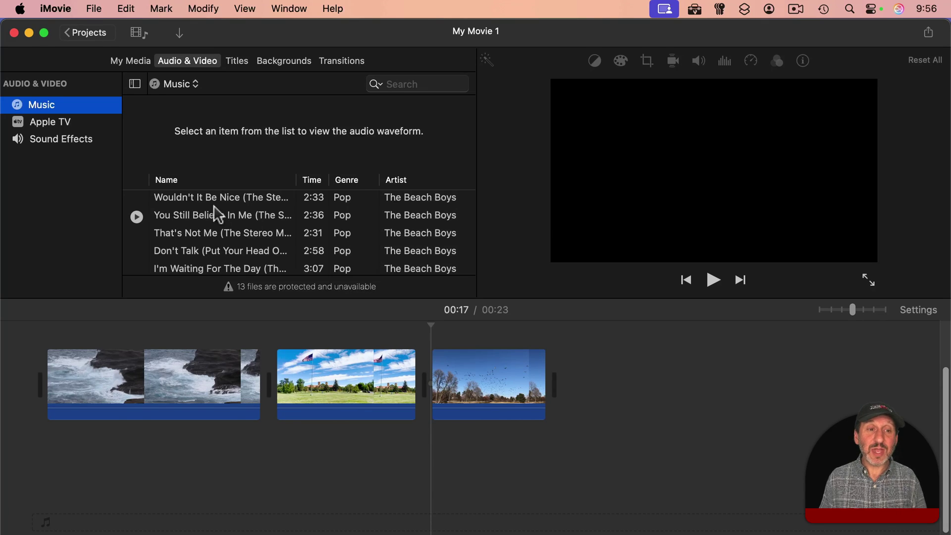
{"action": "left_click", "coordinate": [210, 368]}
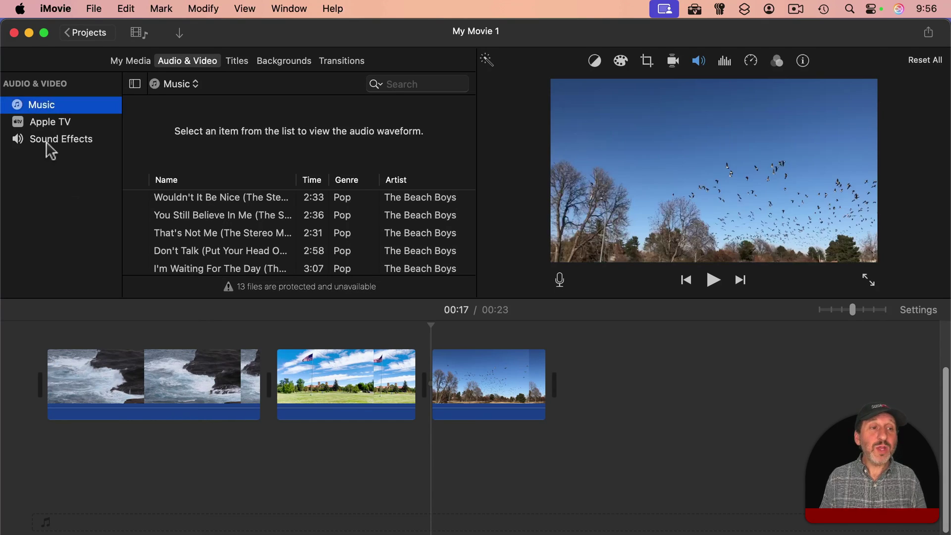
{"action": "left_click", "coordinate": [49, 141]}
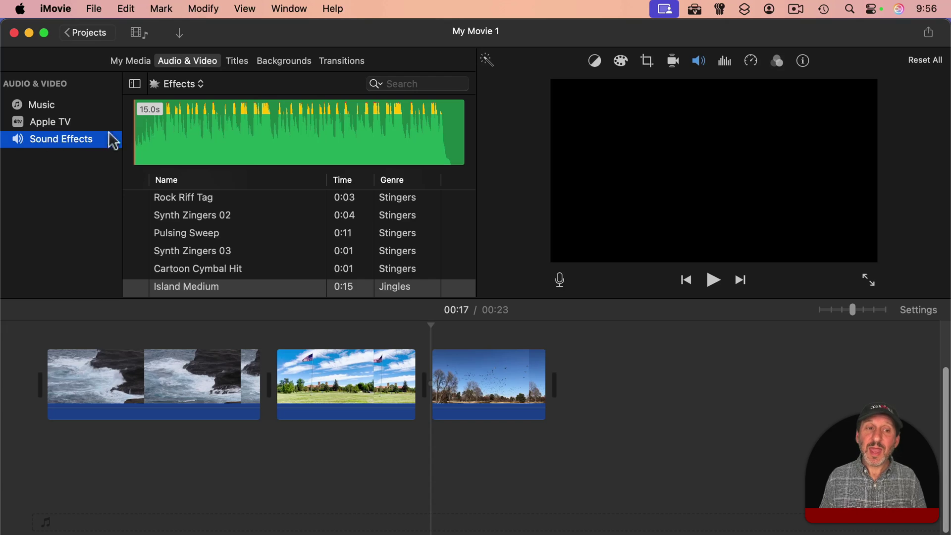
{"action": "left_click", "coordinate": [211, 146]}
{"action": "mouse_move", "coordinate": [222, 232]}
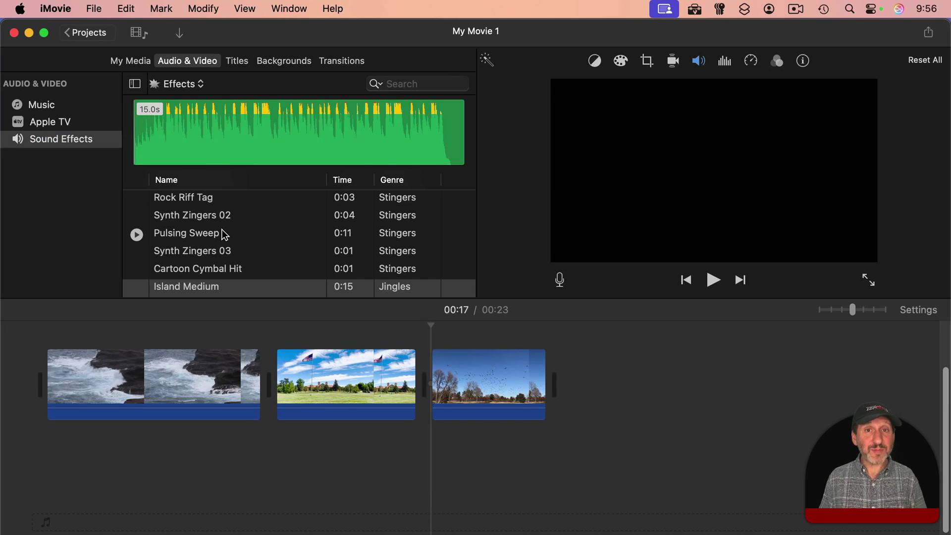
{"action": "left_click", "coordinate": [183, 87]}
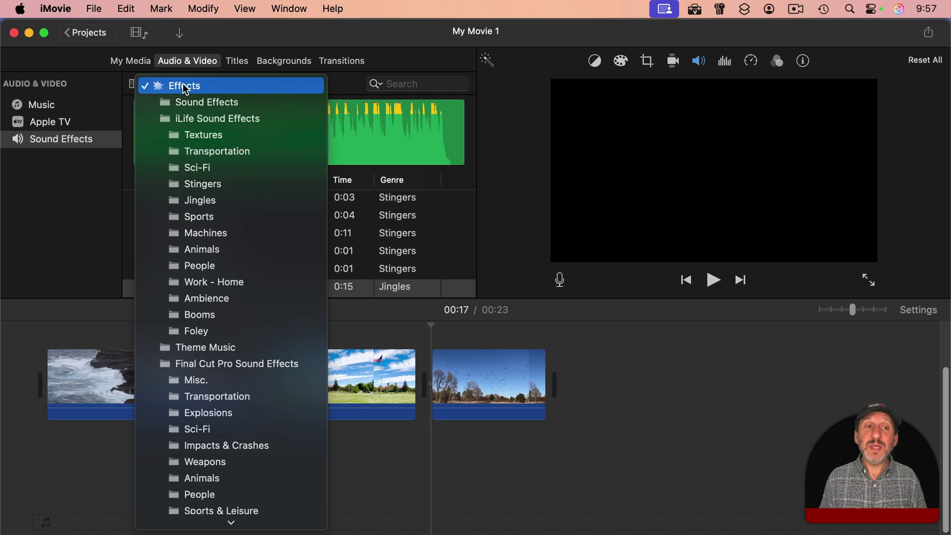
{"action": "left_click", "coordinate": [204, 201]}
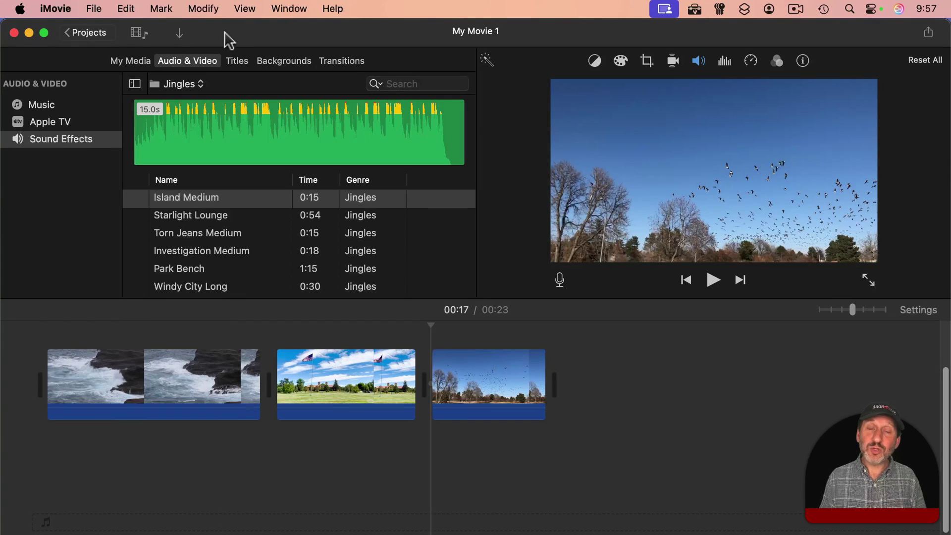
- Place Music Folk.mp3 from Finder as background music at the movie's start, then maximize iMovie
{"action": "left_click_drag", "start_coordinate": [225, 31], "coordinate": [456, 9]}
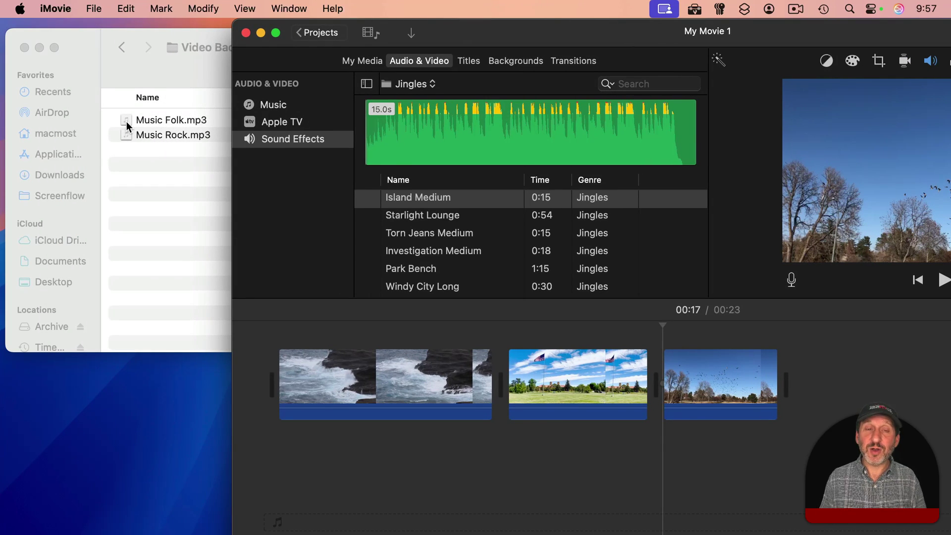
{"action": "mouse_move", "coordinate": [127, 122]}
{"action": "left_mouse_down"}
{"action": "mouse_move", "coordinate": [290, 509]}
{"action": "mouse_move", "coordinate": [281, 521]}
{"action": "mouse_move", "coordinate": [400, 513]}
{"action": "mouse_move", "coordinate": [461, 497]}
{"action": "left_mouse_up"}
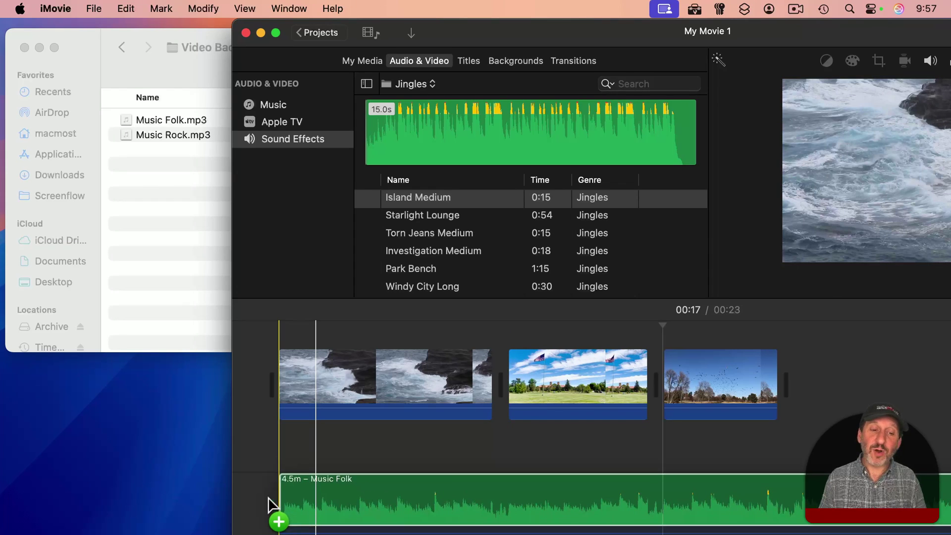
{"action": "left_click_drag", "start_coordinate": [460, 497], "coordinate": [269, 503]}
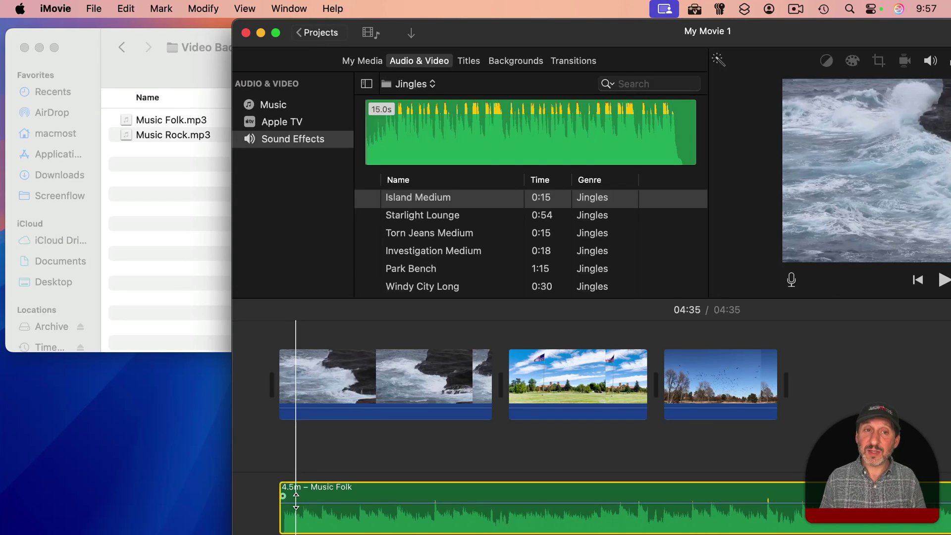
{"action": "key", "text": "ctrl+alt+Return"}
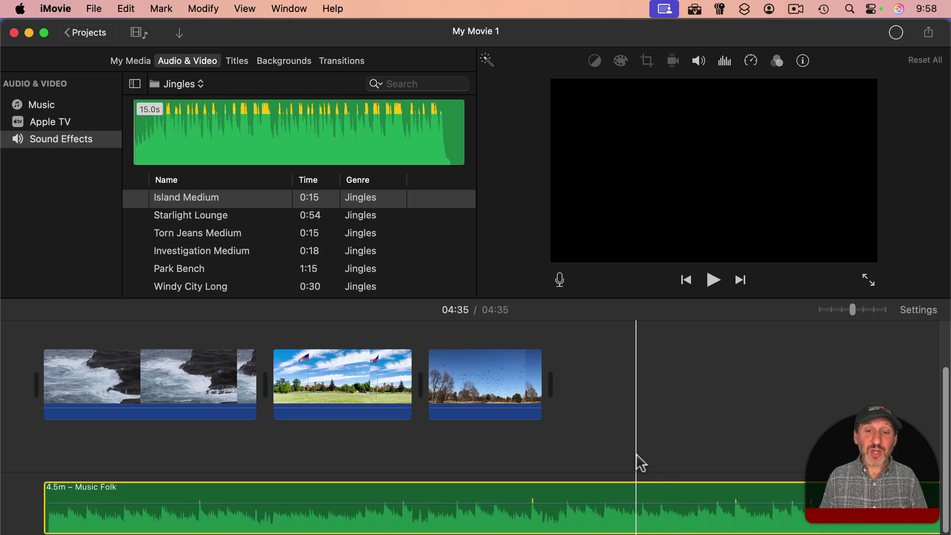
{"action": "left_click", "coordinate": [557, 444]}
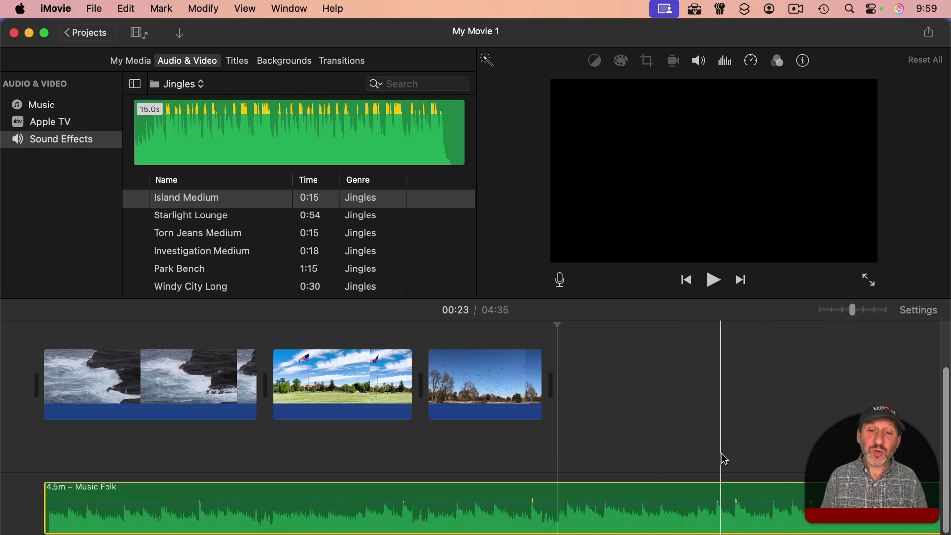
{"action": "scroll", "coordinate": [722, 459], "scroll_direction": "right", "scroll_amount": 10}
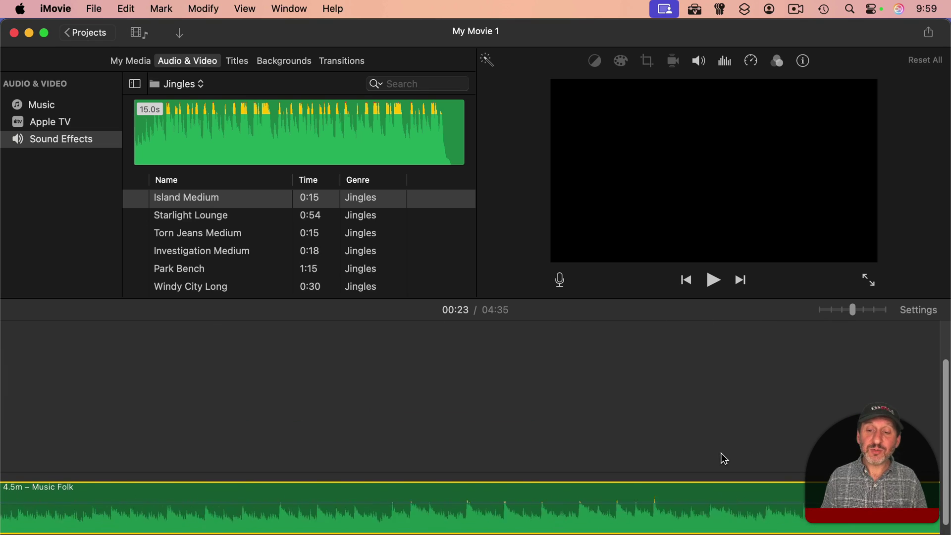
{"action": "scroll", "coordinate": [721, 459], "scroll_direction": "right", "scroll_amount": 5}
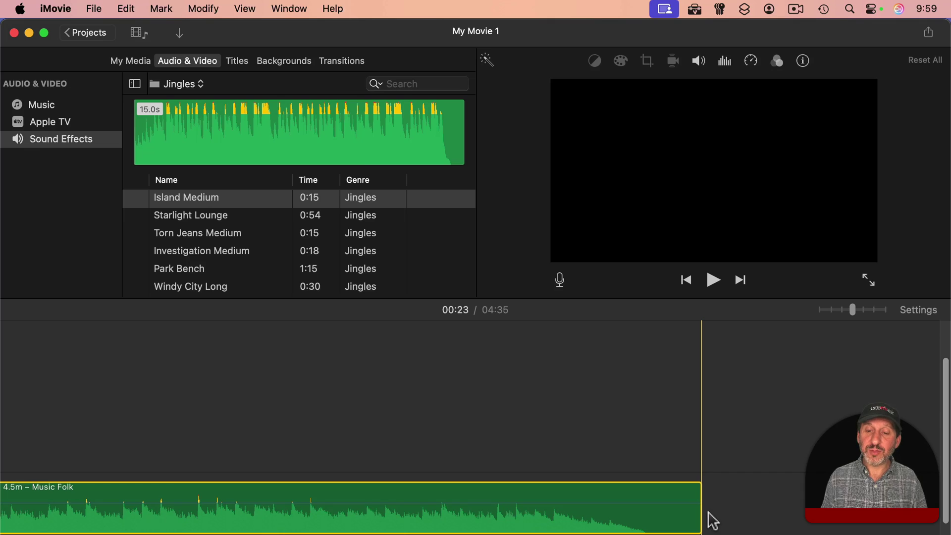
{"action": "mouse_move", "coordinate": [698, 521]}
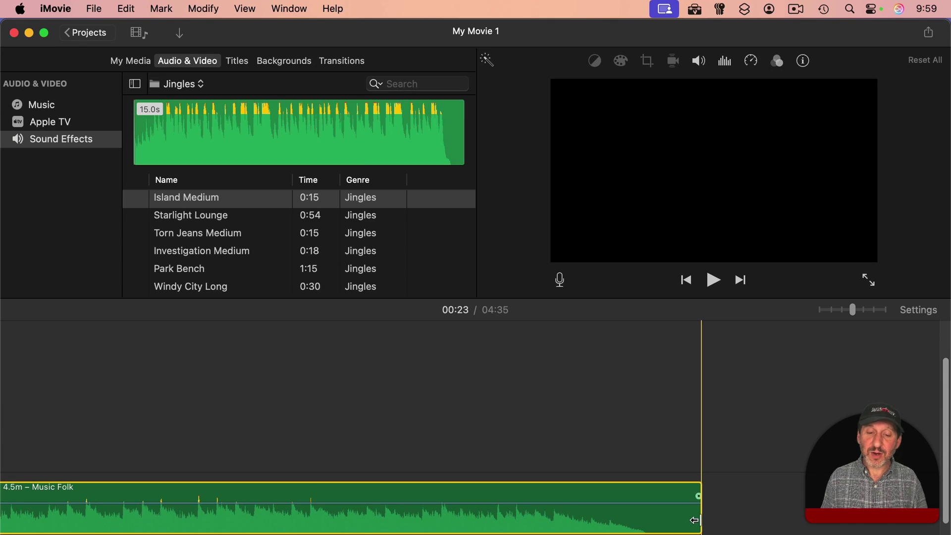
{"action": "mouse_move", "coordinate": [696, 521]}
{"action": "left_mouse_down"}
{"action": "mouse_move", "coordinate": [50, 520]}
{"action": "mouse_move", "coordinate": [582, 505]}
{"action": "left_mouse_up"}
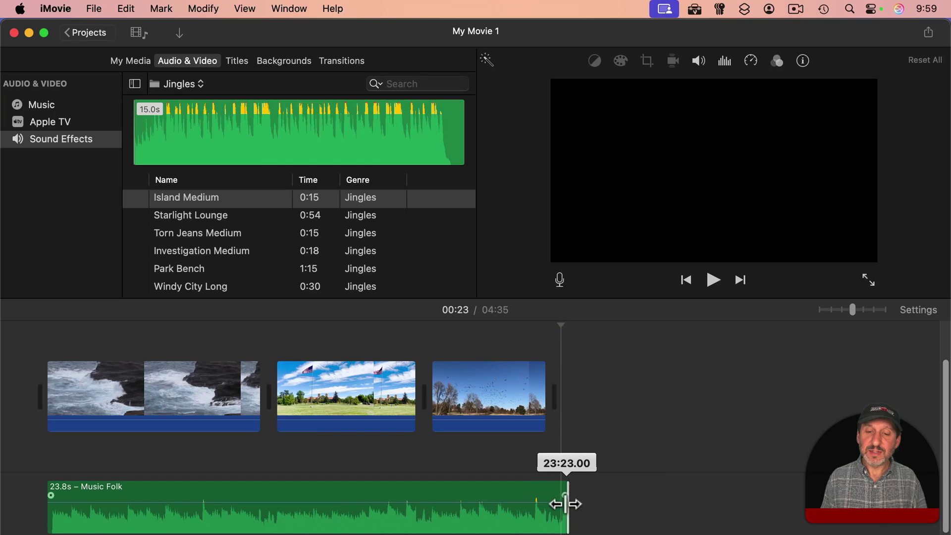
{"action": "left_click_drag", "start_coordinate": [581, 504], "coordinate": [546, 506]}
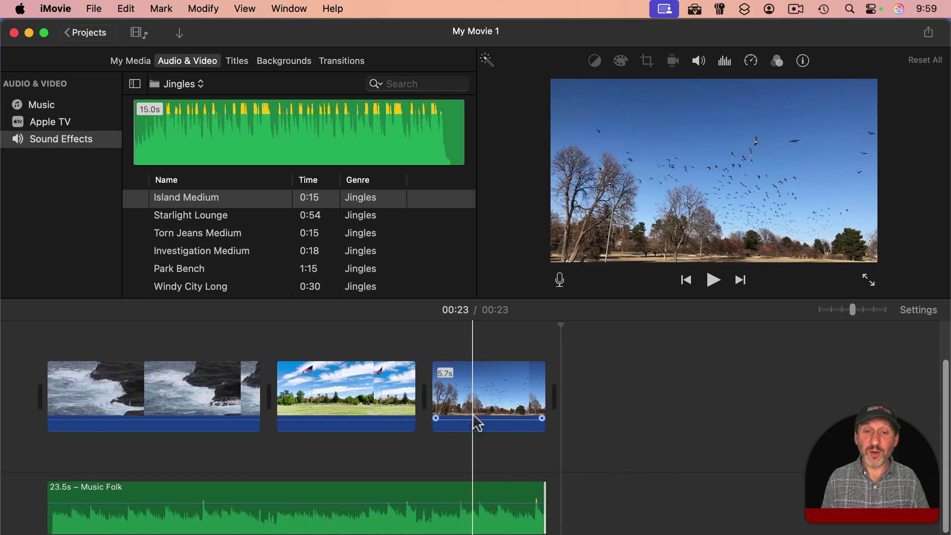
{"action": "key", "text": "super+z"}
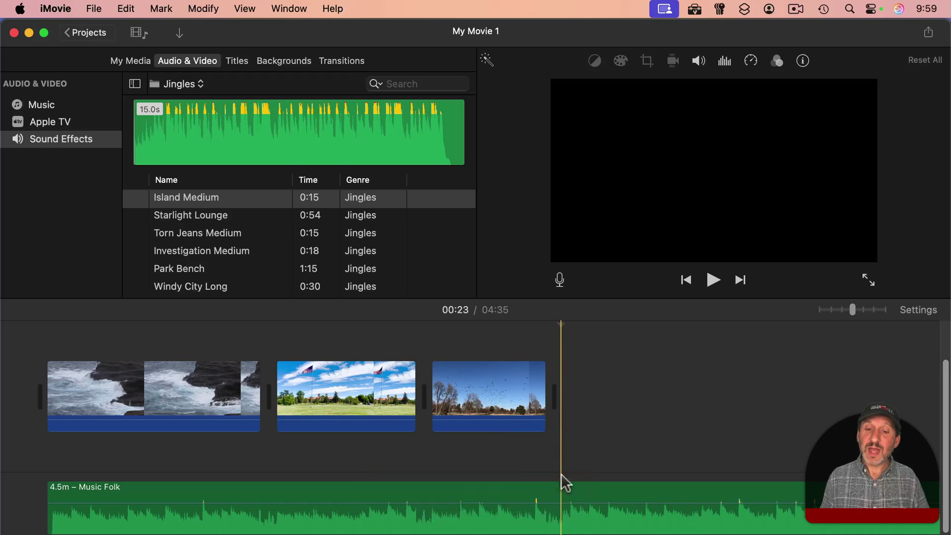
- Split Music Folk where the video ends and delete the 4.1-minute leftover
{"action": "left_click", "coordinate": [563, 497]}
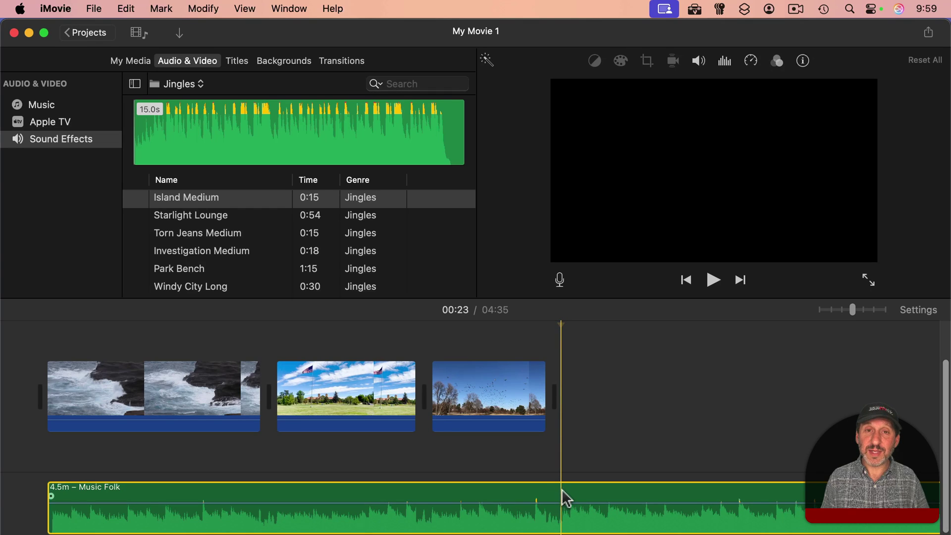
{"action": "left_click", "coordinate": [202, 9]}
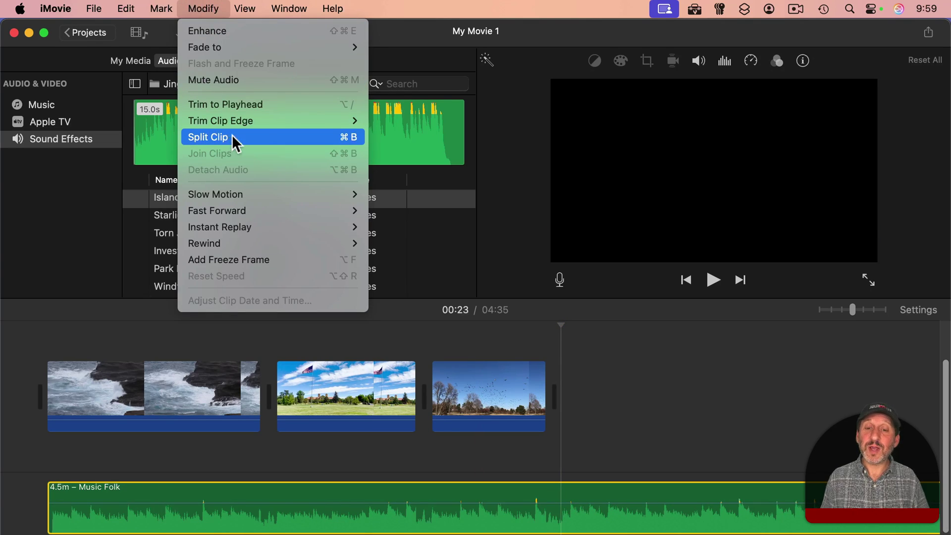
{"action": "left_click", "coordinate": [610, 378]}
{"action": "key", "text": "cmd+b"}
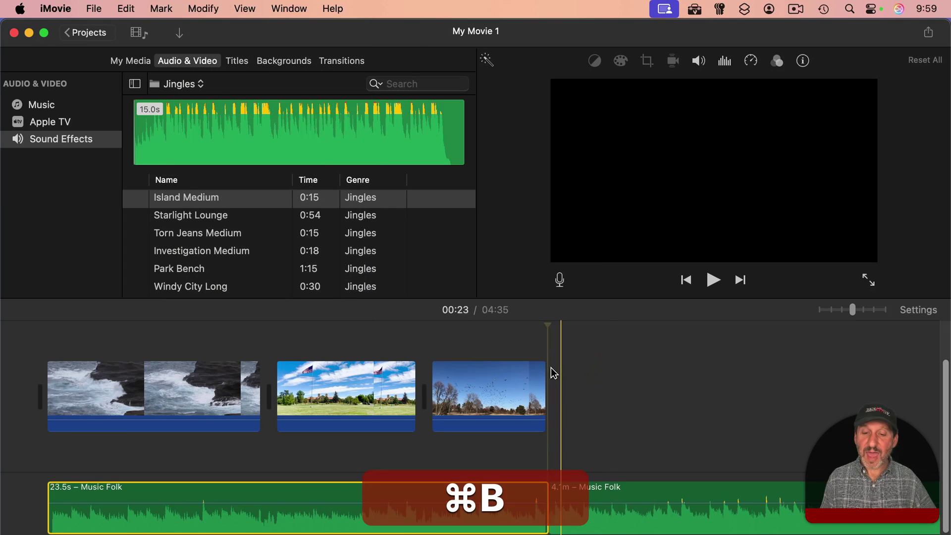
{"action": "left_click", "coordinate": [649, 496]}
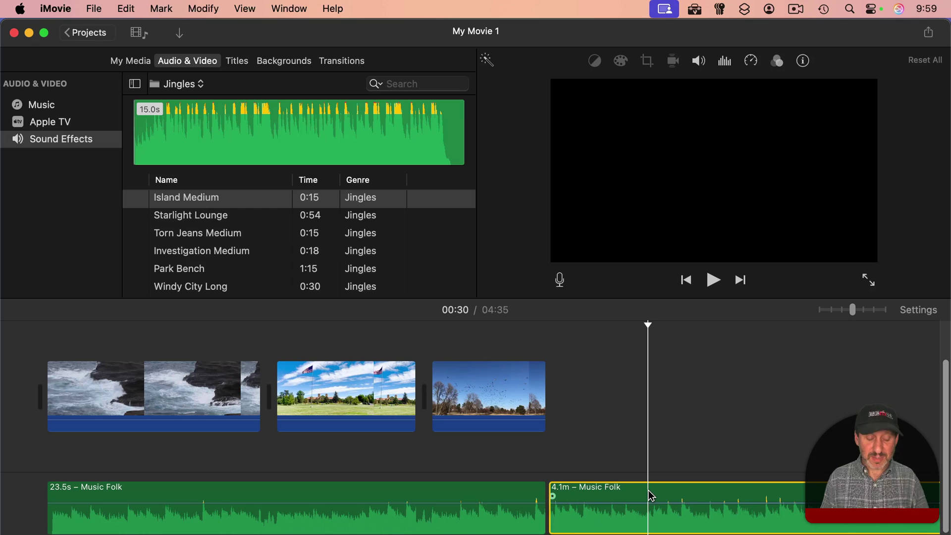
{"action": "key", "text": "BackSpace"}
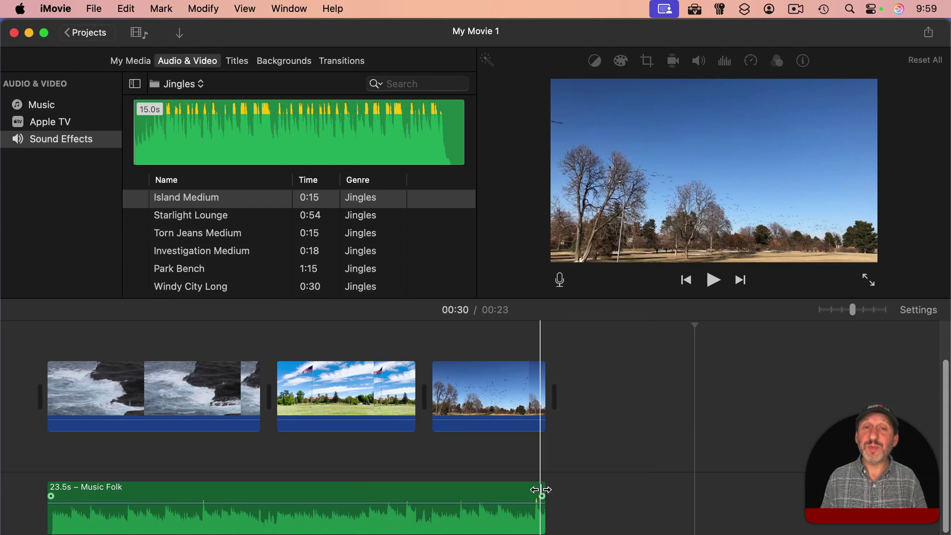
{"action": "left_click", "coordinate": [153, 405]}
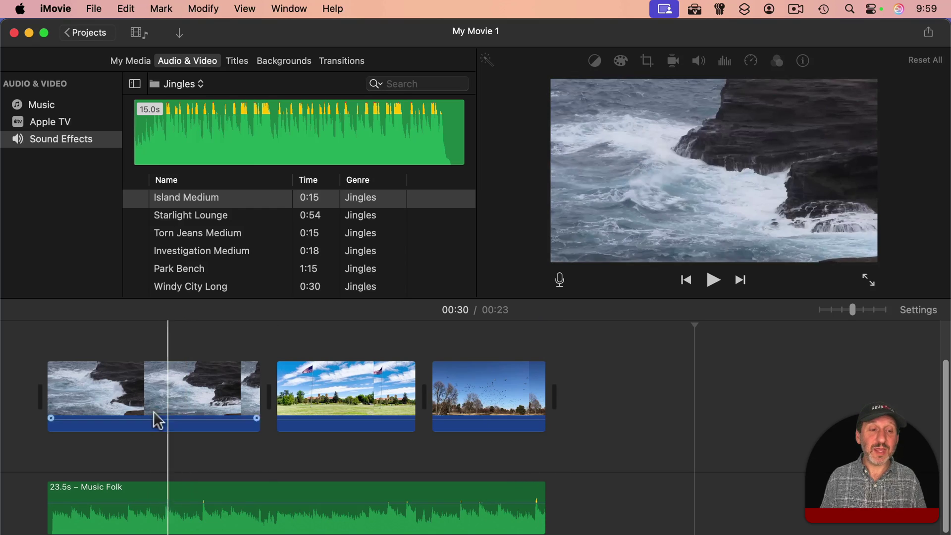
{"action": "left_click", "coordinate": [498, 410]}
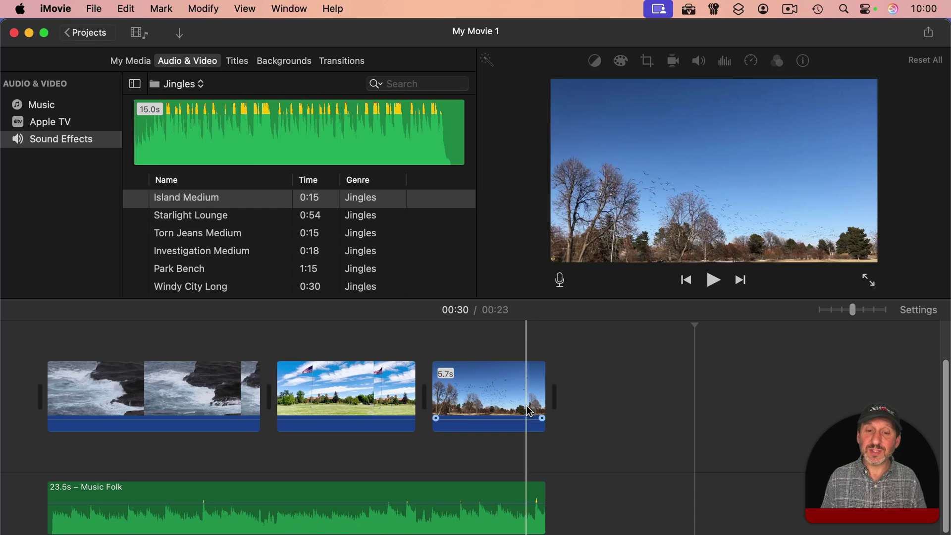
- Play back the last second of the final birds clip
{"action": "left_click", "coordinate": [528, 411]}
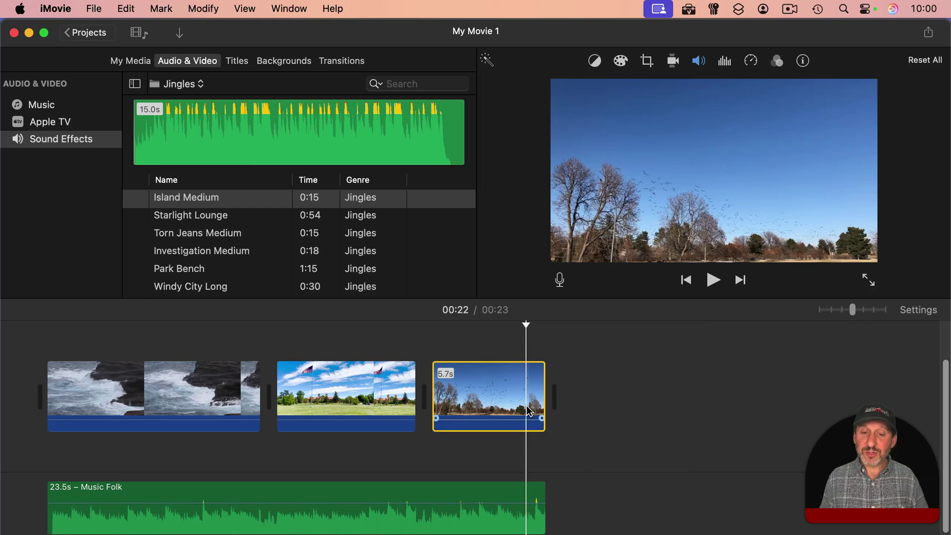
{"action": "key", "text": "space"}
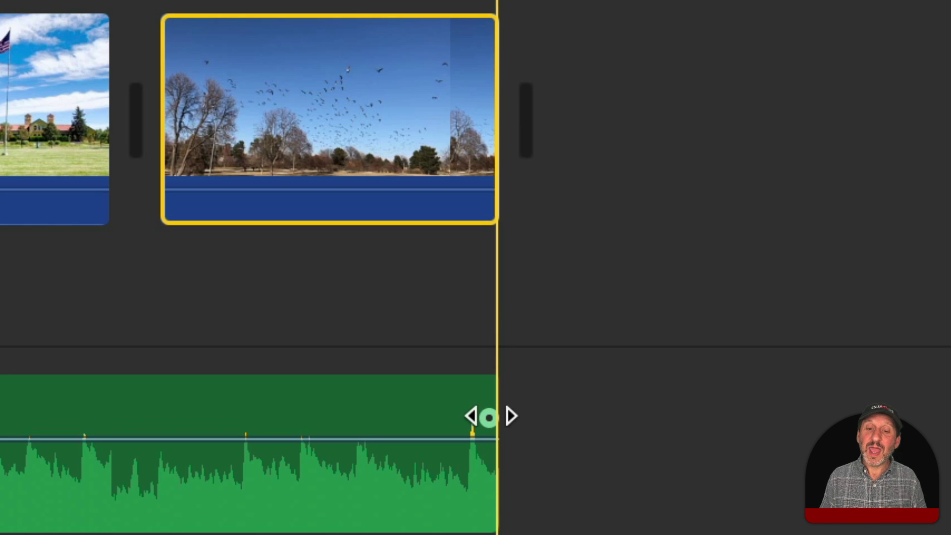
- Fade out the folk music's end and replay the movie from 00:19
{"action": "mouse_move", "coordinate": [488, 417]}
{"action": "left_mouse_down"}
{"action": "mouse_move", "coordinate": [183, 417]}
{"action": "mouse_move", "coordinate": [318, 418]}
{"action": "left_mouse_up"}
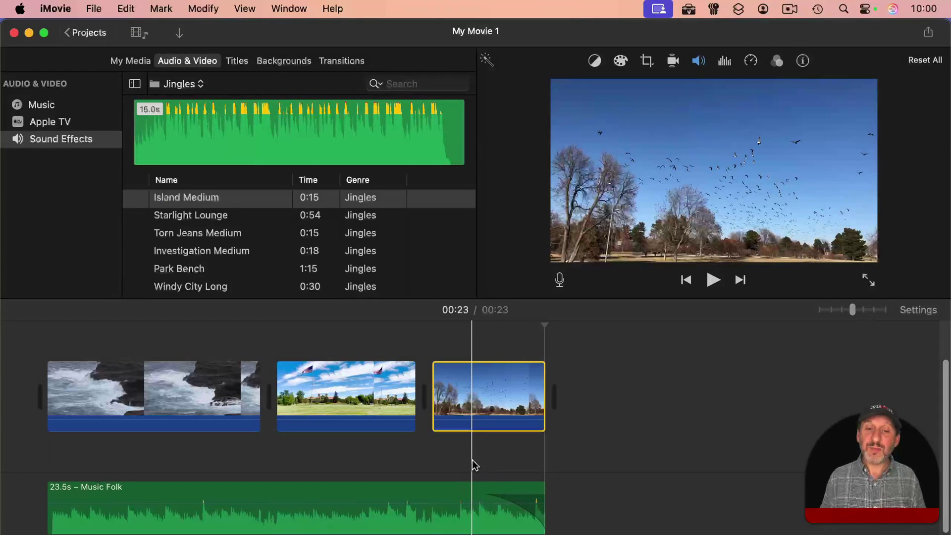
{"action": "left_click", "coordinate": [473, 466]}
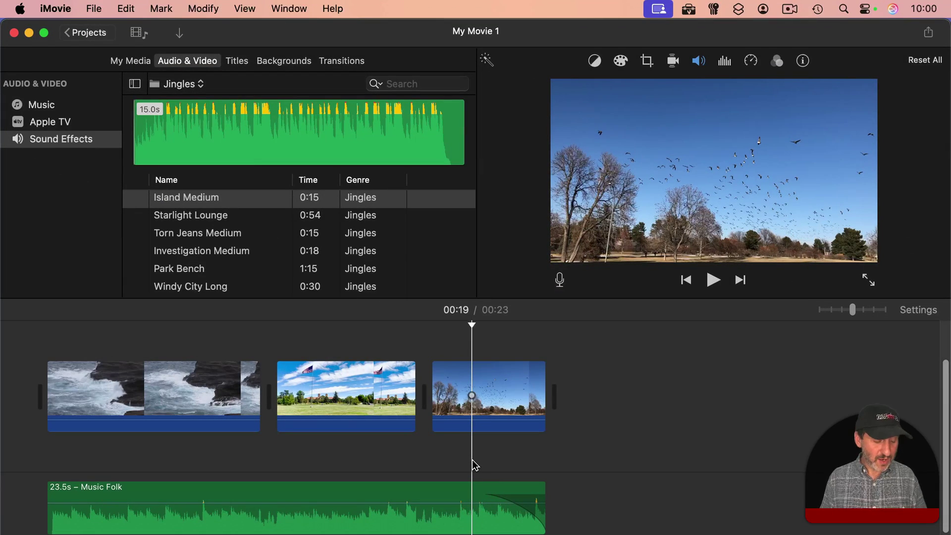
{"action": "key", "text": "space"}
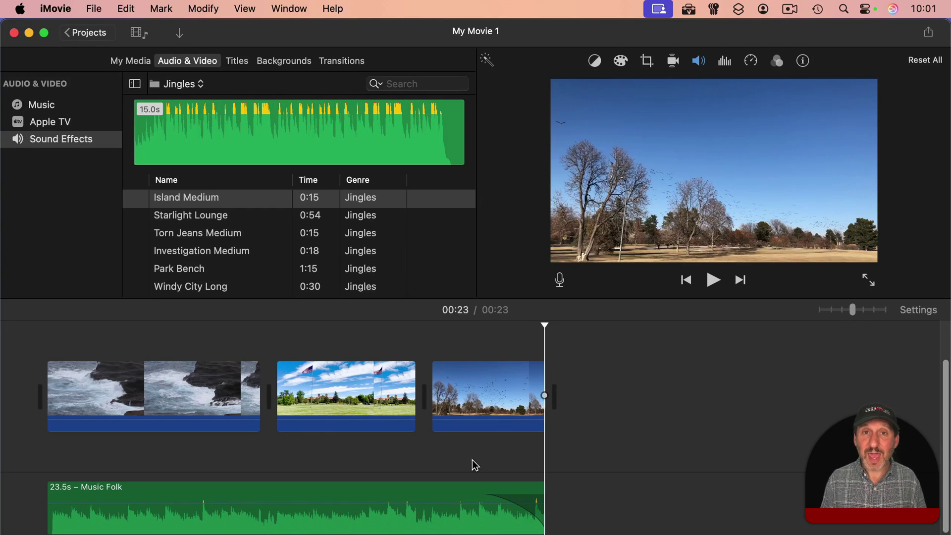
{"action": "left_click", "coordinate": [431, 506]}
- Add Fade to Black to the last clip's end and align Music Folk's end with the video
{"action": "left_click", "coordinate": [350, 60]}
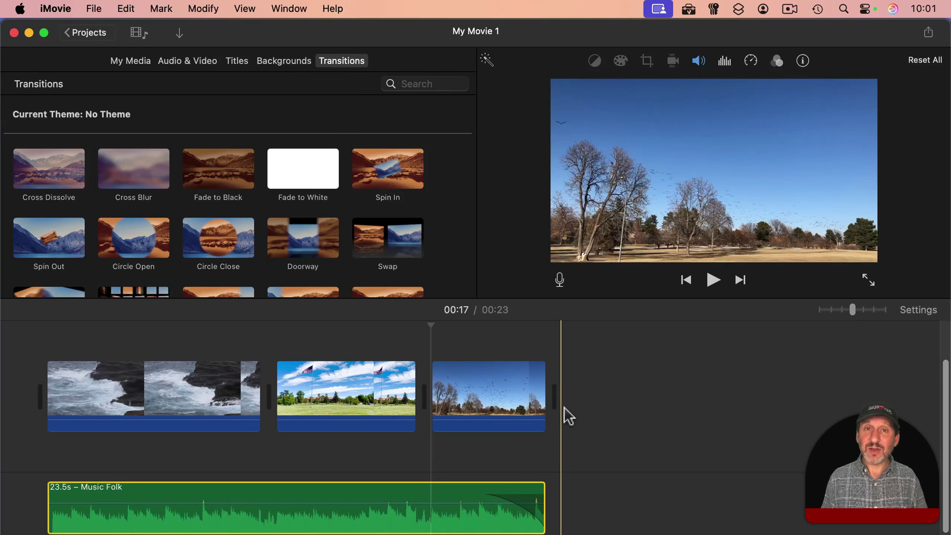
{"action": "left_click", "coordinate": [43, 173]}
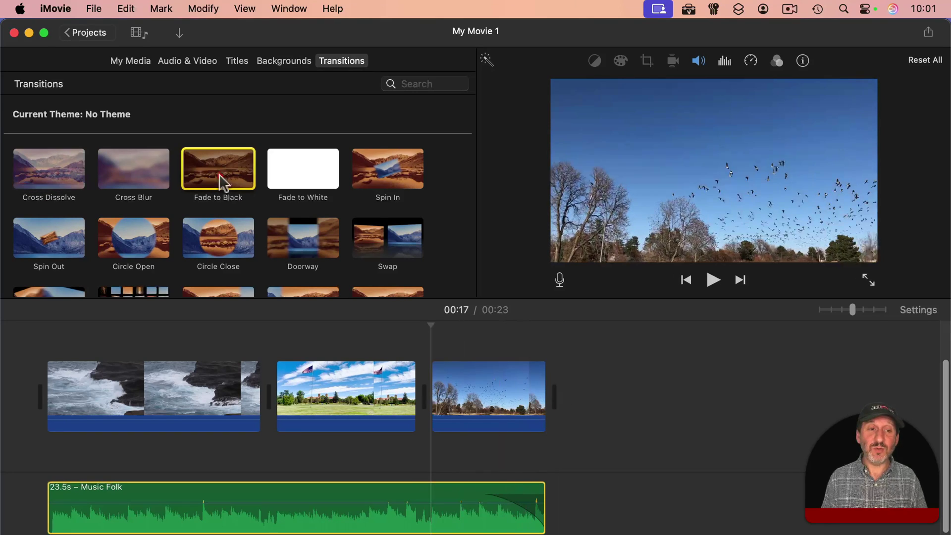
{"action": "left_click_drag", "start_coordinate": [223, 183], "coordinate": [457, 335]}
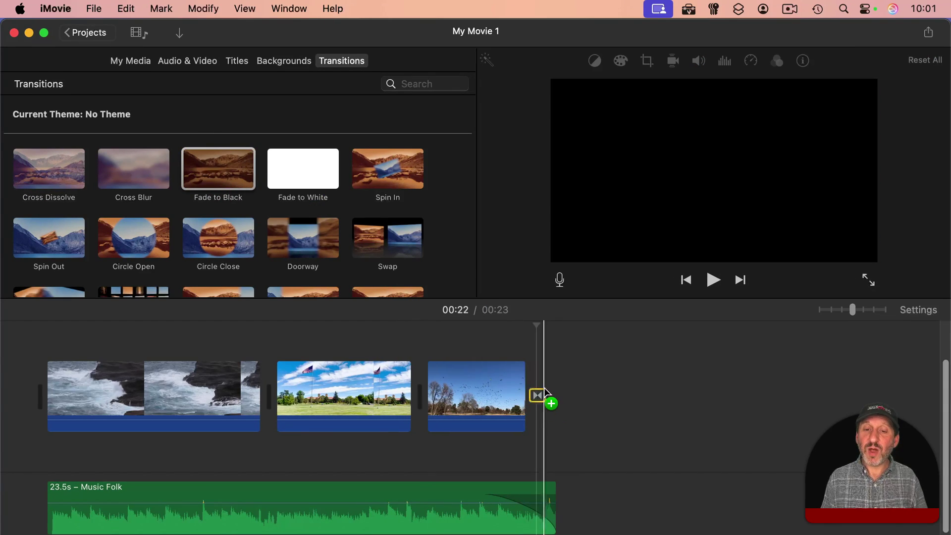
{"action": "left_click_drag", "start_coordinate": [544, 387], "coordinate": [544, 388]}
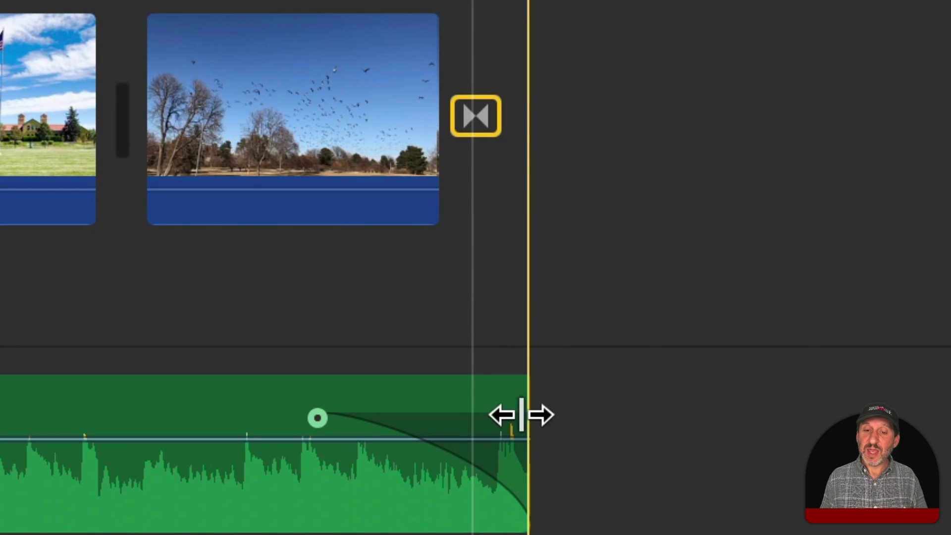
{"action": "left_click_drag", "start_coordinate": [521, 415], "coordinate": [437, 415]}
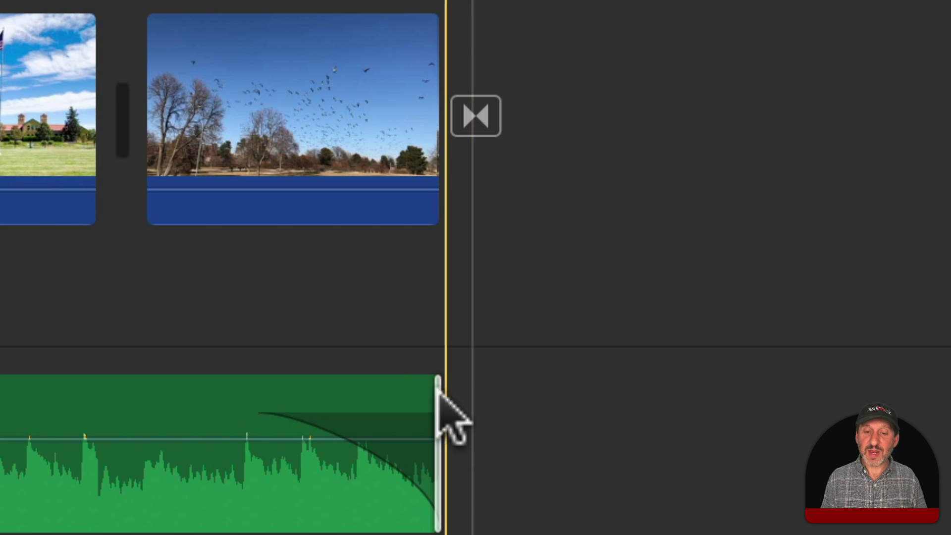
{"action": "left_click_drag", "start_coordinate": [435, 394], "coordinate": [517, 397]}
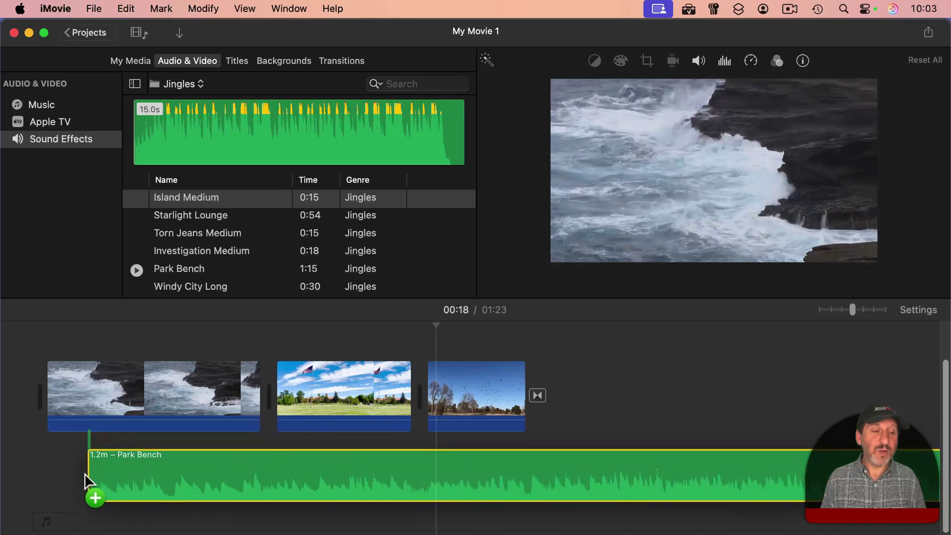
- Attach the Park Bench jingle under the first waves clip and adjust its position
{"action": "left_click_drag", "start_coordinate": [236, 337], "coordinate": [93, 470]}
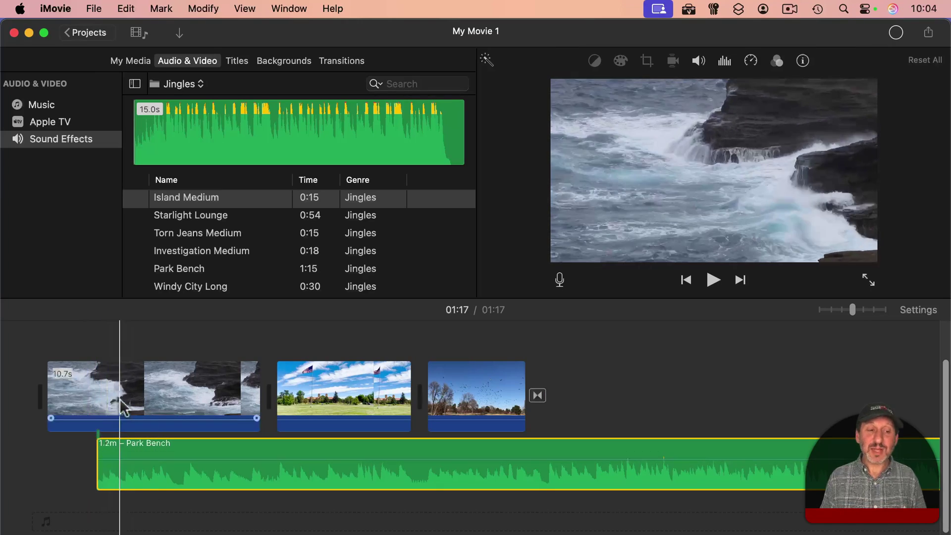
{"action": "mouse_move", "coordinate": [123, 406]}
{"action": "left_mouse_down"}
{"action": "mouse_move", "coordinate": [141, 412]}
{"action": "mouse_move", "coordinate": [121, 405]}
{"action": "left_mouse_up"}
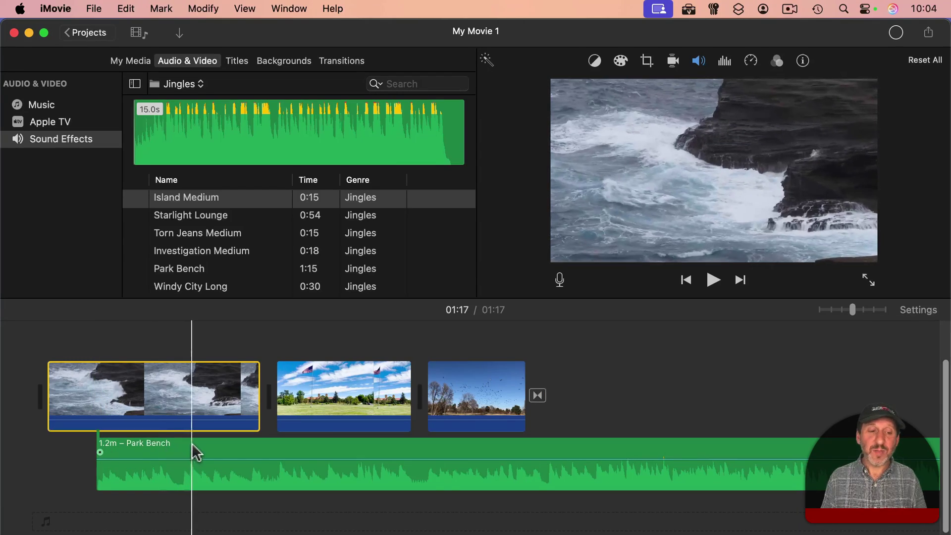
{"action": "mouse_move", "coordinate": [196, 452]}
{"action": "left_mouse_down"}
{"action": "mouse_move", "coordinate": [170, 448]}
{"action": "mouse_move", "coordinate": [267, 457]}
{"action": "mouse_move", "coordinate": [429, 445]}
{"action": "mouse_move", "coordinate": [145, 449]}
{"action": "left_mouse_up"}
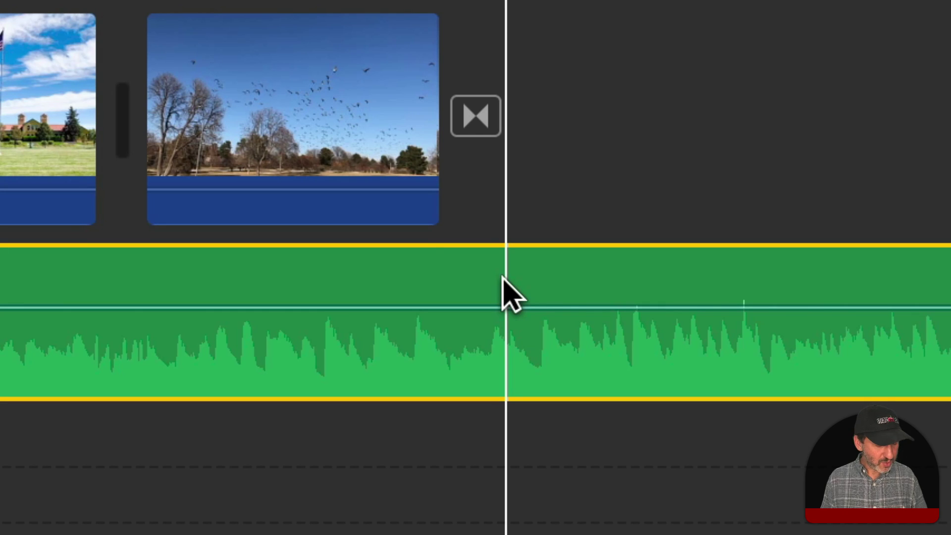
- Cut Park Bench at the video's end, delete the remainder, and fade it out
{"action": "key", "text": "super+b"}
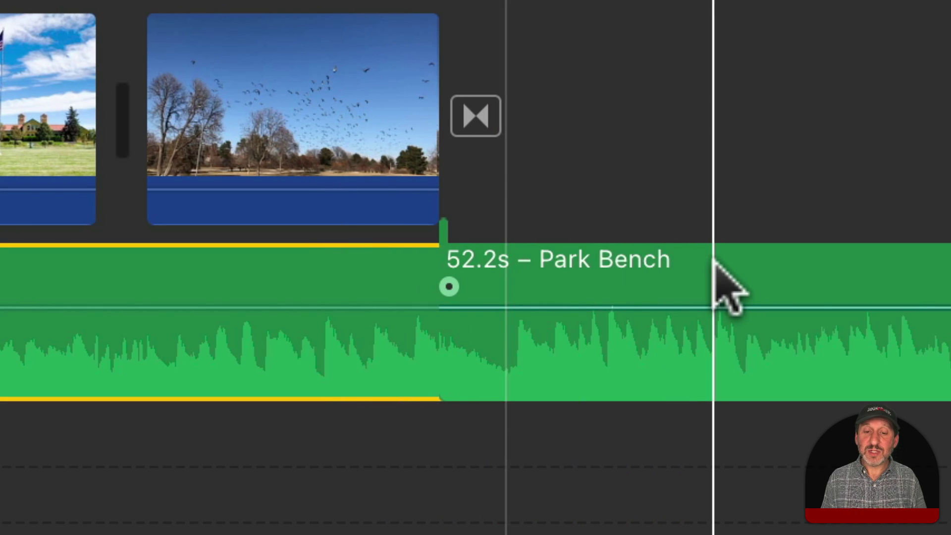
{"action": "key", "text": "Delete"}
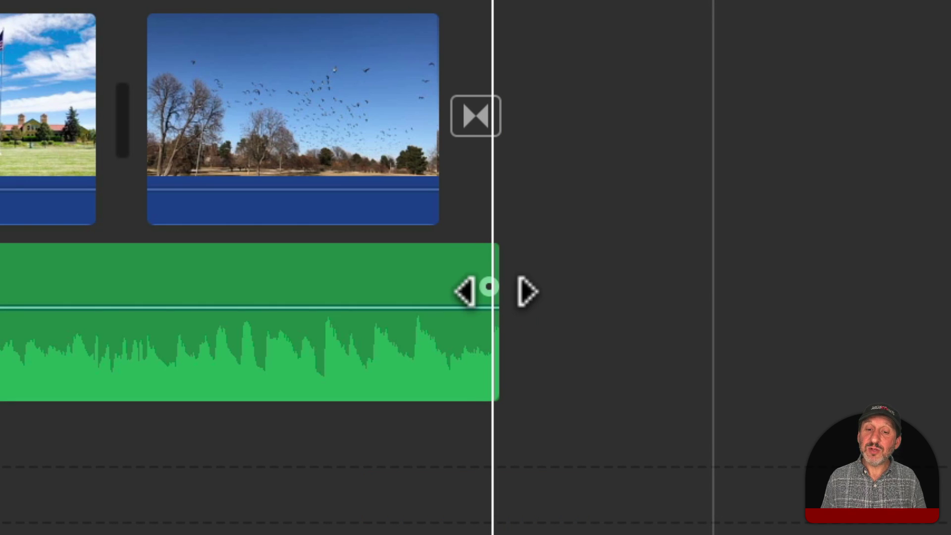
{"action": "left_click_drag", "start_coordinate": [489, 289], "coordinate": [314, 285]}
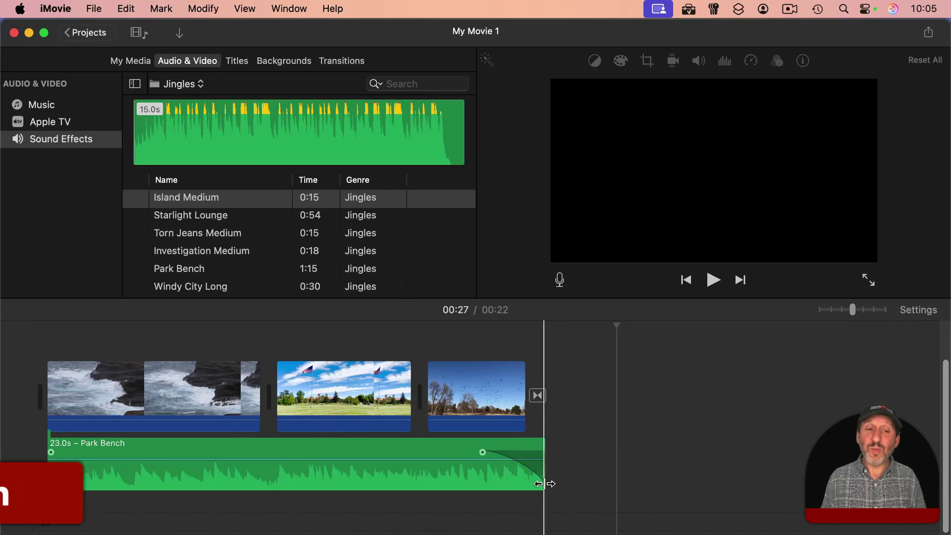
- Trim Park Bench to 9 seconds; add Starlight Lounge, cutting its excess at the video's end
{"action": "left_click_drag", "start_coordinate": [543, 480], "coordinate": [225, 471]}
{"action": "mouse_move", "coordinate": [197, 232]}
{"action": "left_click_drag", "start_coordinate": [190, 219], "coordinate": [252, 480]}
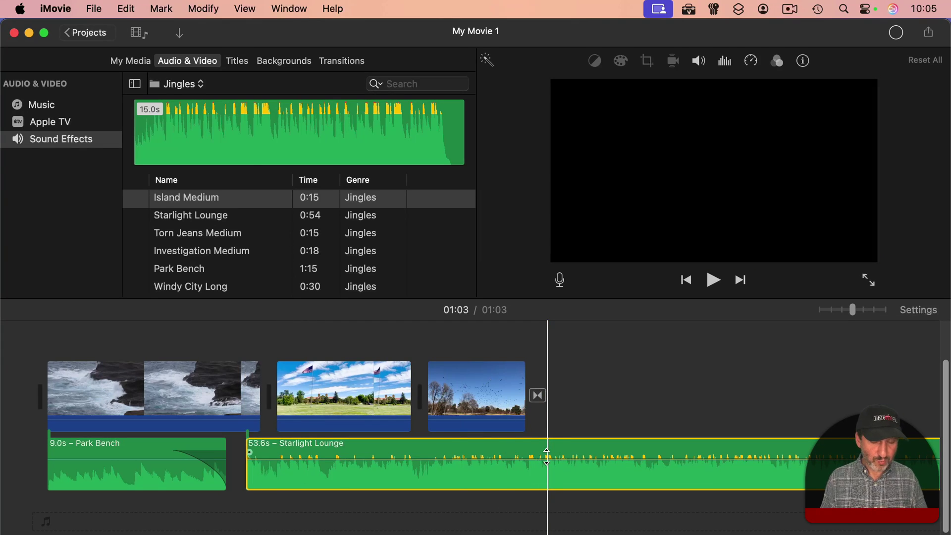
{"action": "key", "text": "cmd+b"}
{"action": "key", "text": "Delete"}
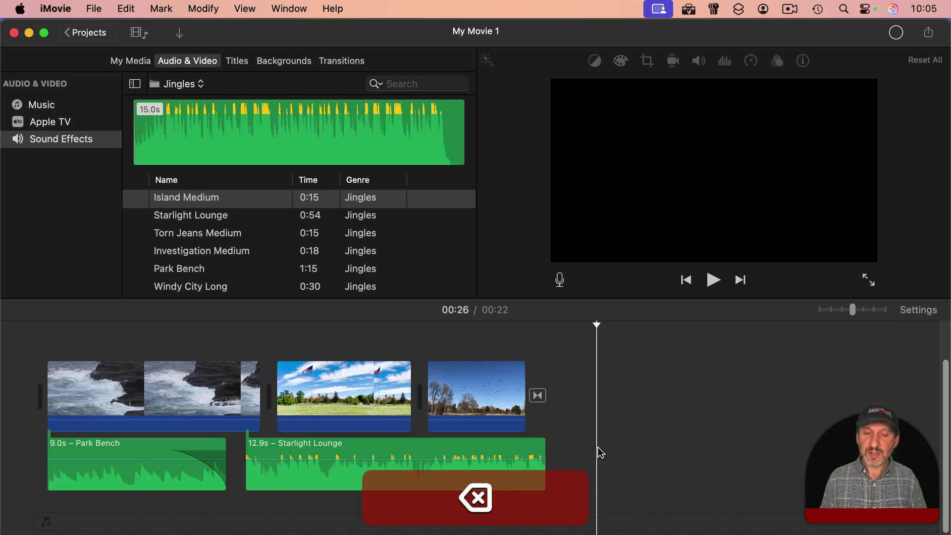
- Fade out Starlight Lounge, start it earlier, and extend it to the video's end
{"action": "left_click_drag", "start_coordinate": [523, 455], "coordinate": [485, 453]}
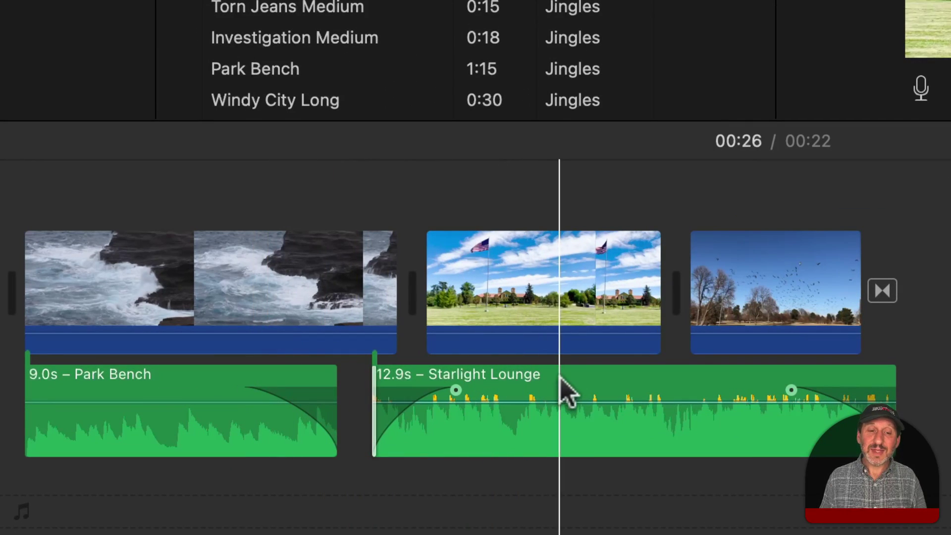
{"action": "left_click_drag", "start_coordinate": [572, 391], "coordinate": [503, 387]}
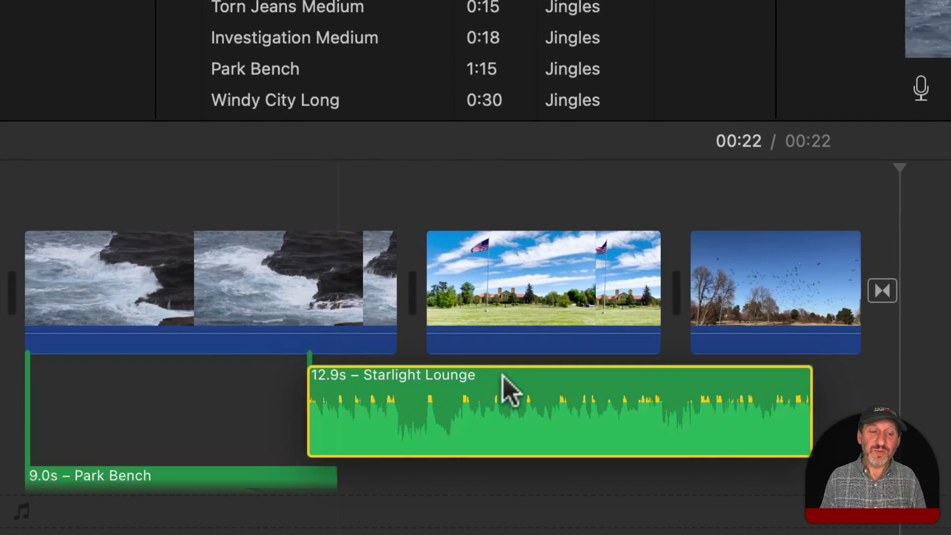
{"action": "scroll", "coordinate": [271, 383], "scroll_direction": "down", "scroll_amount": 2}
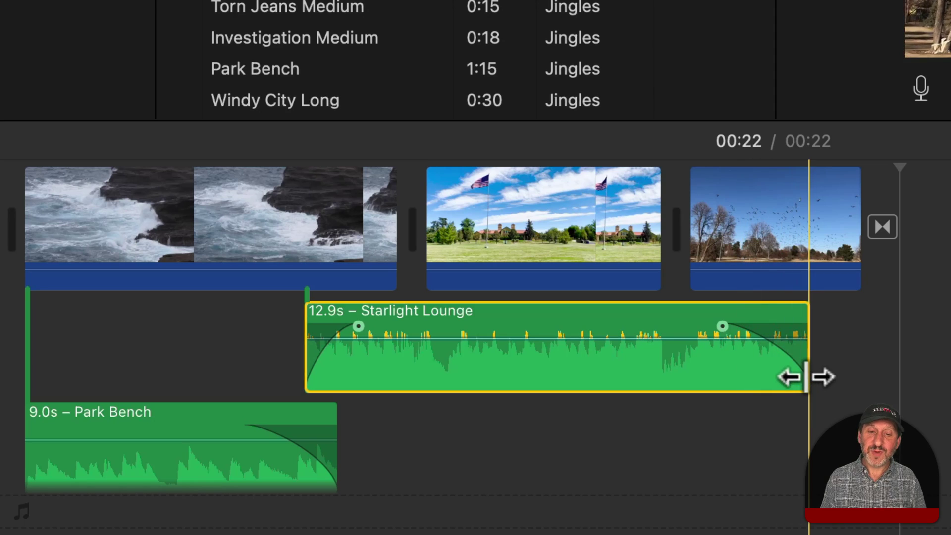
{"action": "mouse_move", "coordinate": [809, 379]}
{"action": "left_mouse_down"}
{"action": "mouse_move", "coordinate": [907, 379]}
{"action": "mouse_move", "coordinate": [895, 380]}
{"action": "left_mouse_up"}
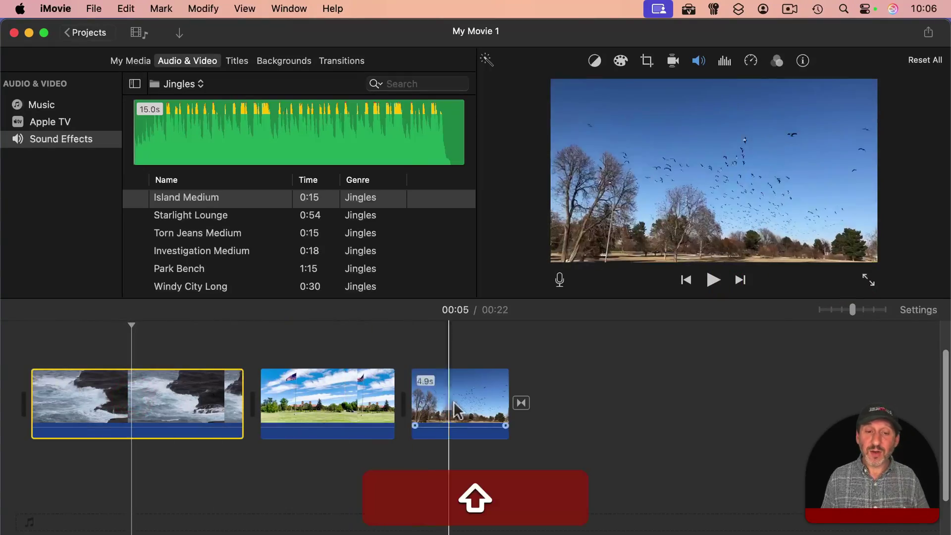
- Bring up clip volume settings, then try and undo a fade-out on the first clip's audio
{"action": "left_click", "coordinate": [700, 63]}
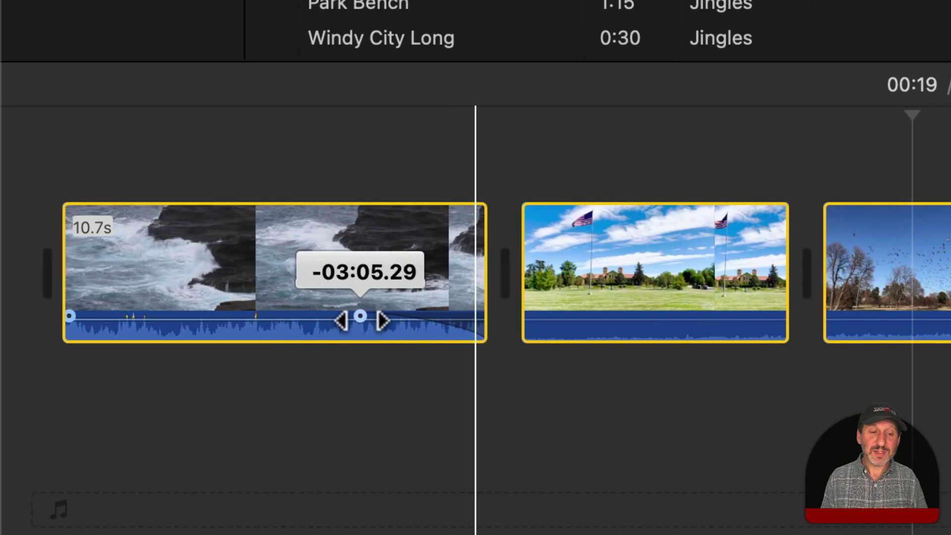
{"action": "left_click_drag", "start_coordinate": [481, 317], "coordinate": [358, 317]}
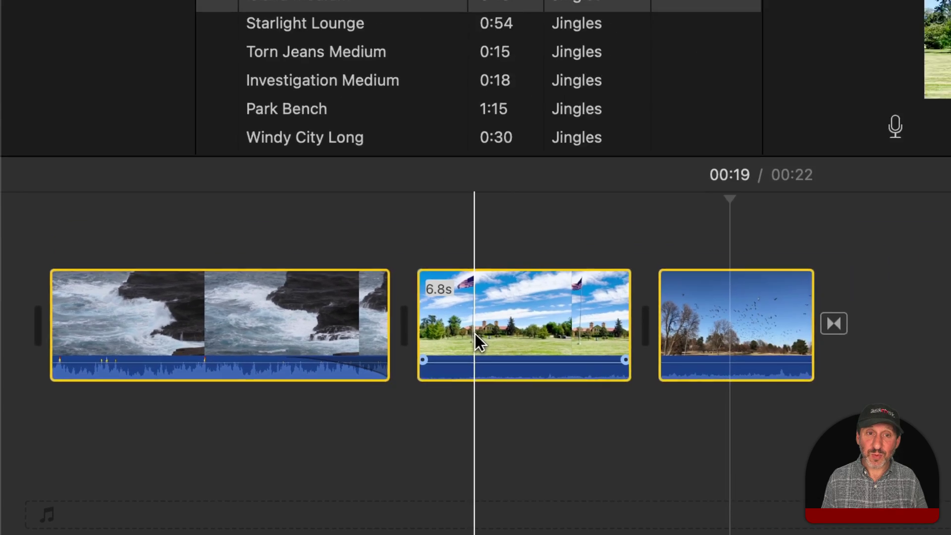
{"action": "key", "text": "super+z"}
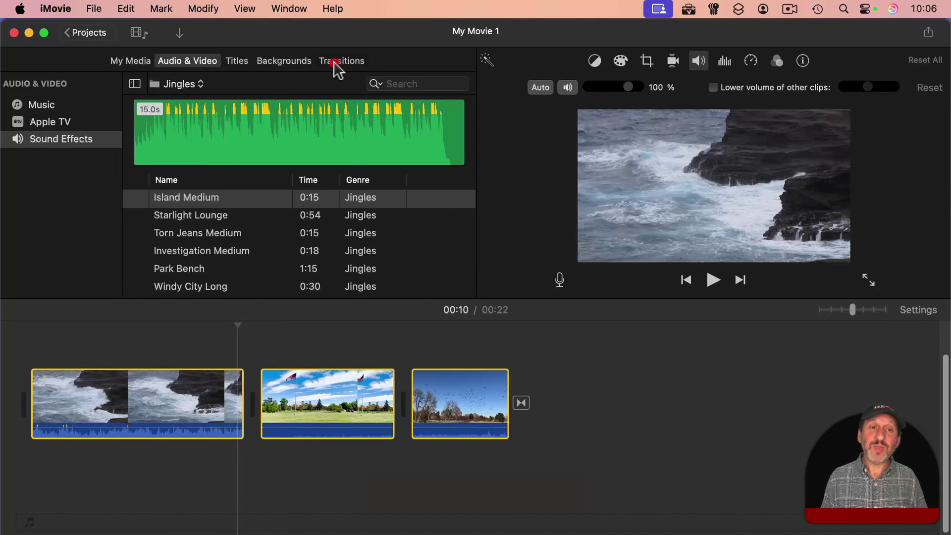
{"action": "left_click", "coordinate": [335, 67]}
{"action": "left_click_drag", "start_coordinate": [75, 163], "coordinate": [241, 394]}
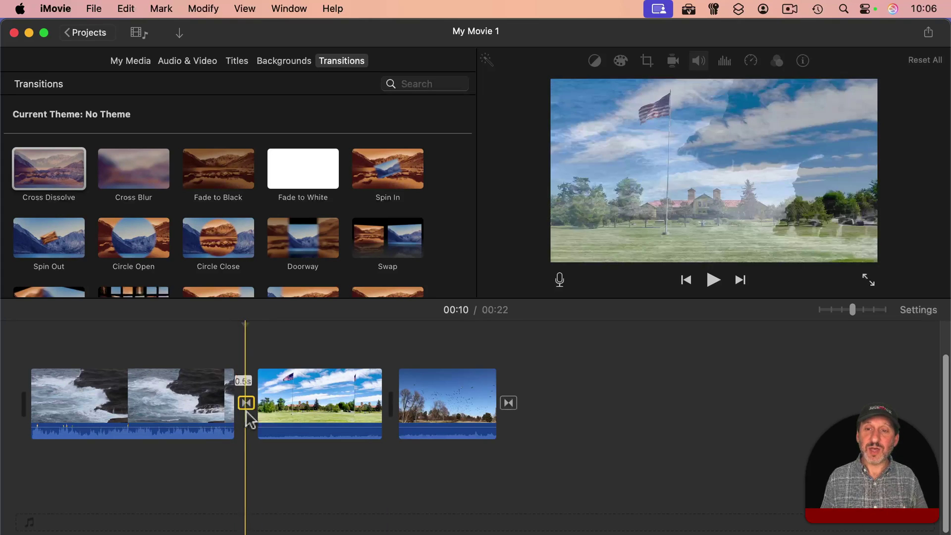
{"action": "left_click", "coordinate": [225, 410]}
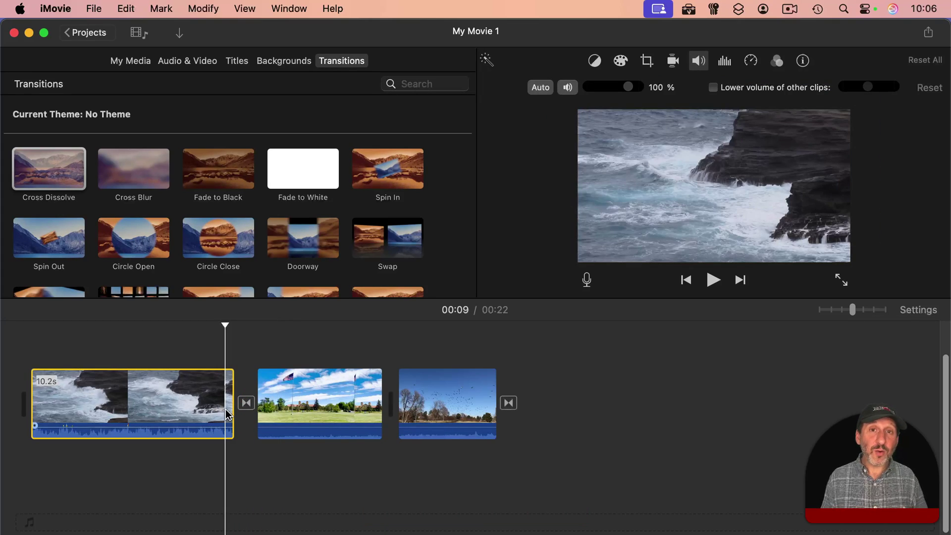
{"action": "key", "text": "space"}
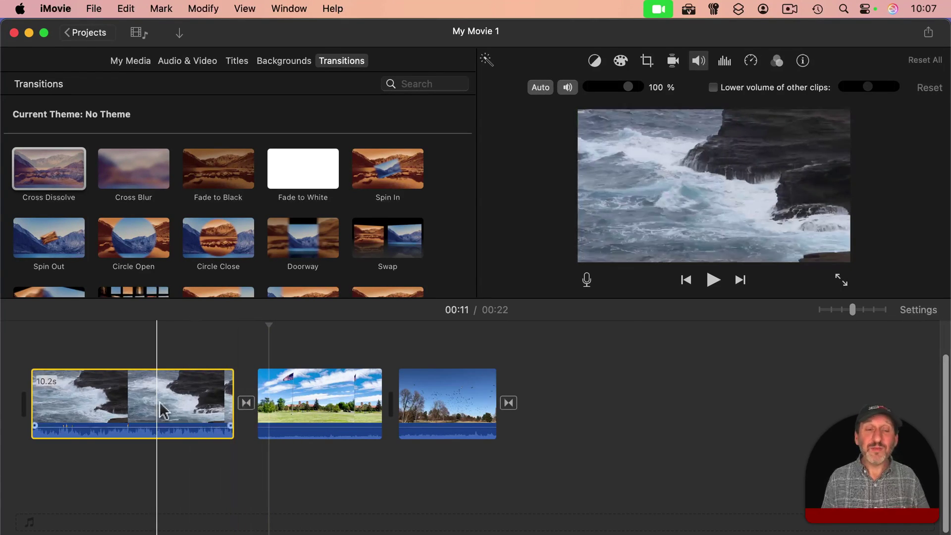
- Detach Audio from the ocean and flag clips into Ocean Rocks and Park Flag clips
{"action": "left_click", "coordinate": [308, 398], "text": "shift"}
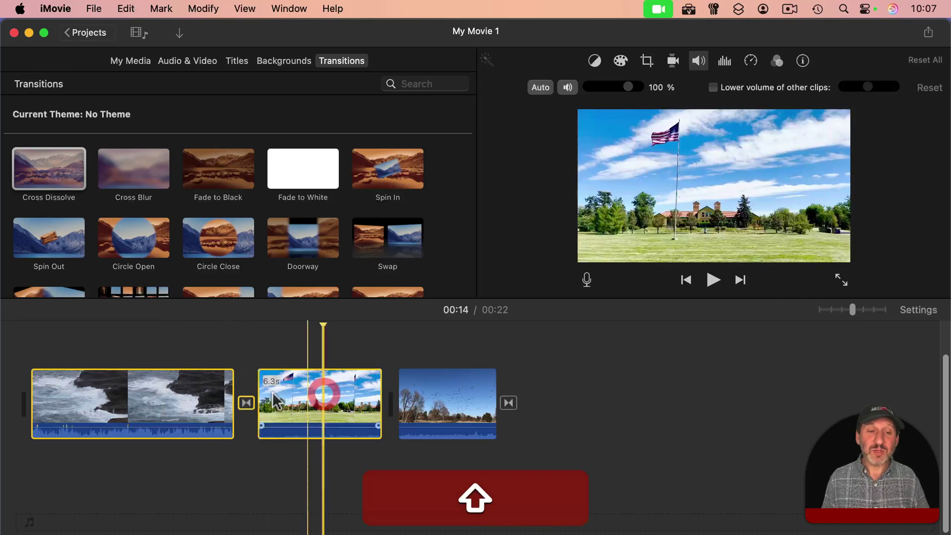
{"action": "left_click", "coordinate": [201, 9]}
{"action": "left_click", "coordinate": [230, 177]}
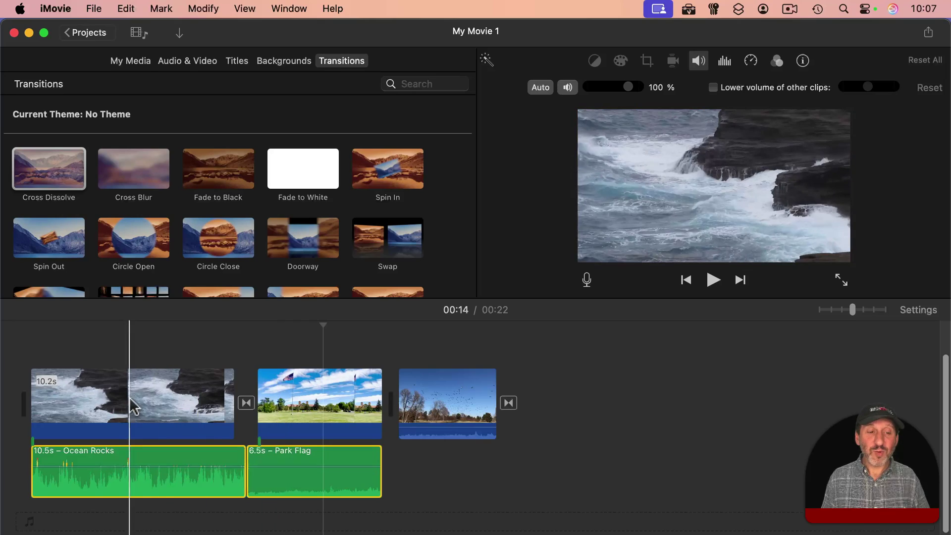
{"action": "left_click", "coordinate": [292, 405]}
{"action": "left_click", "coordinate": [170, 409]}
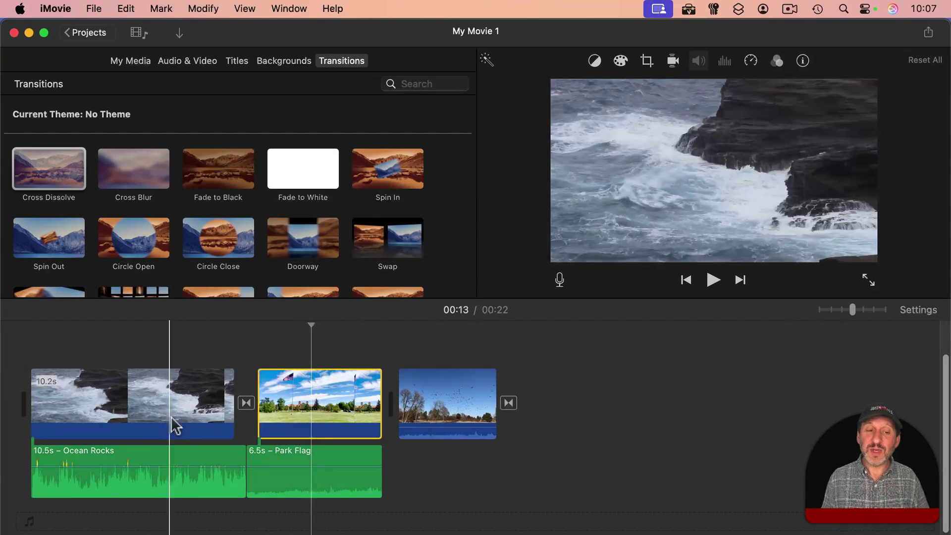
{"action": "mouse_move", "coordinate": [139, 472]}
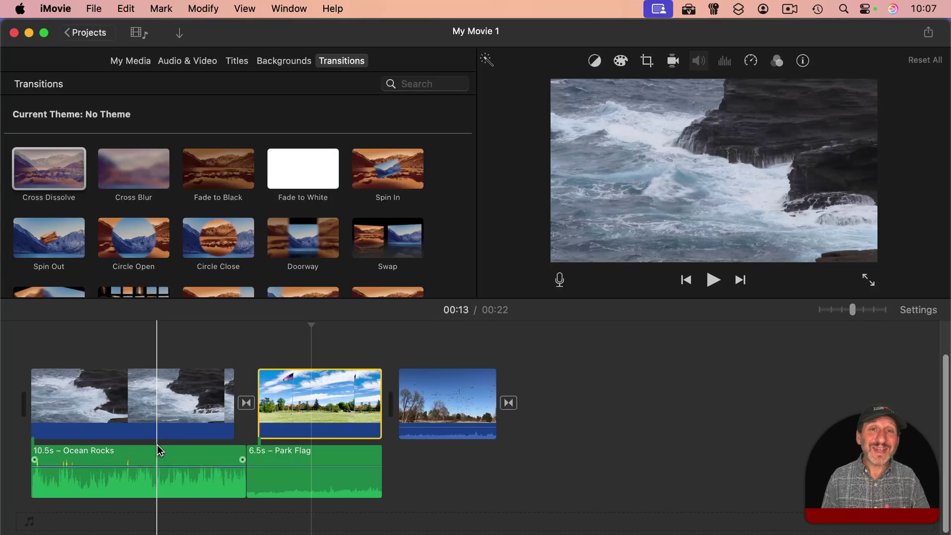
- Trim the ocean clip's right edge, fade out Ocean Rocks audio, fade in Park Flag, and preview
{"action": "key", "text": "Up"}
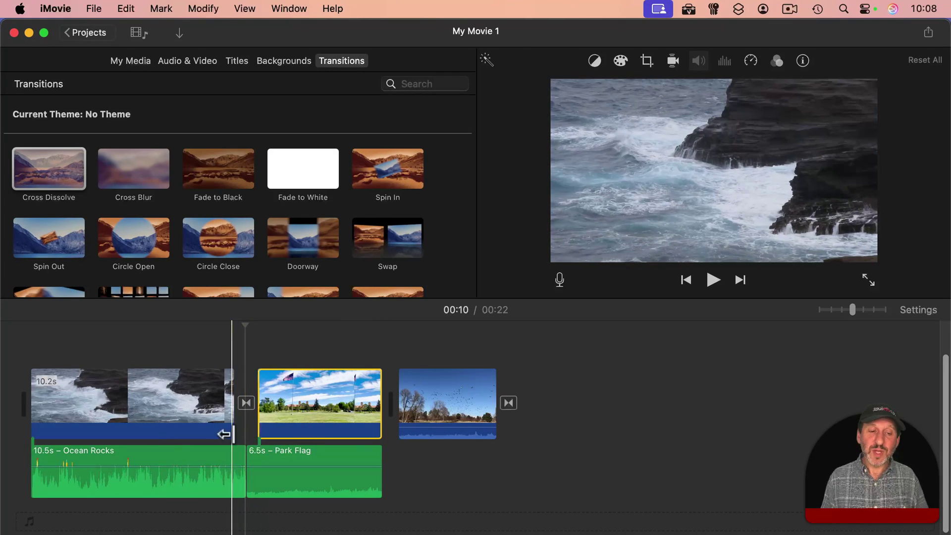
{"action": "left_click_drag", "start_coordinate": [233, 432], "coordinate": [194, 431]}
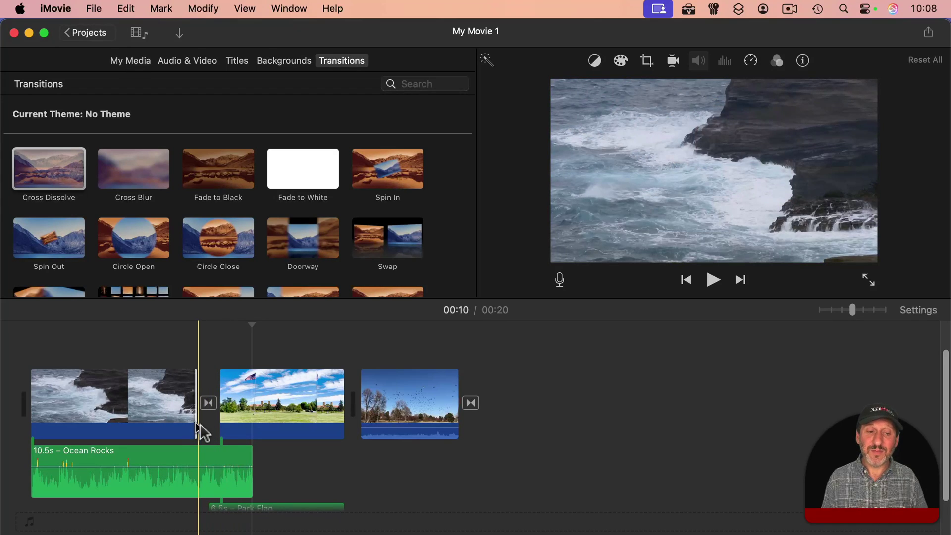
{"action": "left_click", "coordinate": [247, 462]}
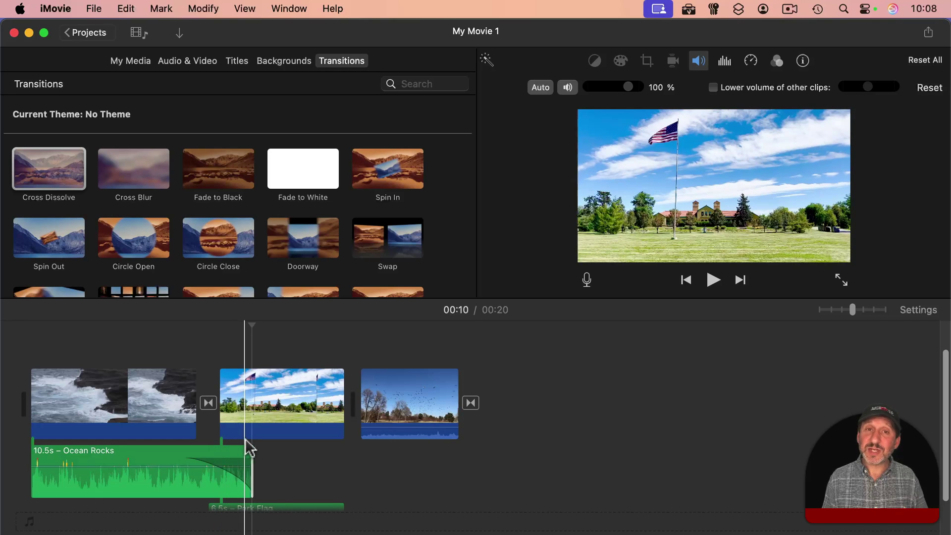
{"action": "scroll", "coordinate": [246, 445], "scroll_direction": "down", "scroll_amount": 3}
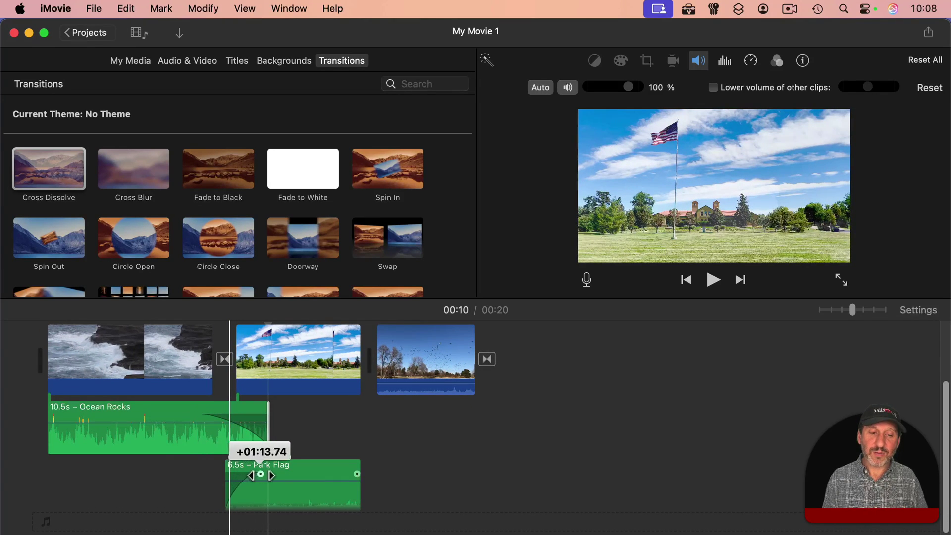
{"action": "left_click_drag", "start_coordinate": [261, 474], "coordinate": [261, 474]}
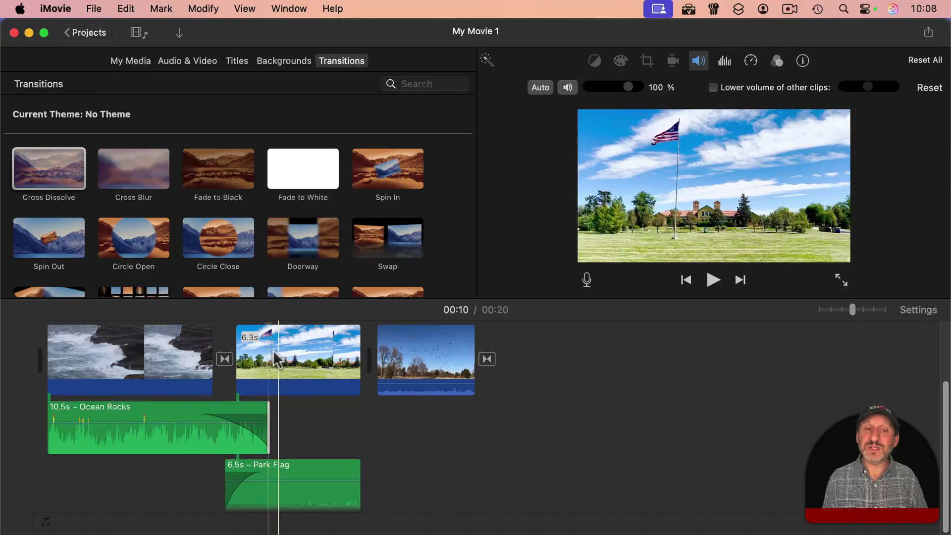
{"action": "key", "text": "space"}
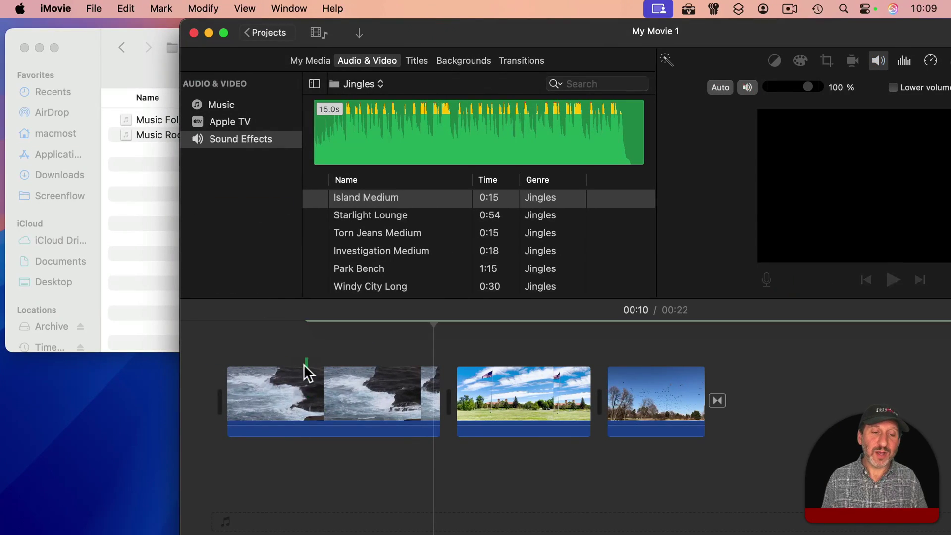
- Place the Music Folk track as background music and set its volume line to 100%
{"action": "left_click_drag", "start_coordinate": [304, 365], "coordinate": [232, 479]}
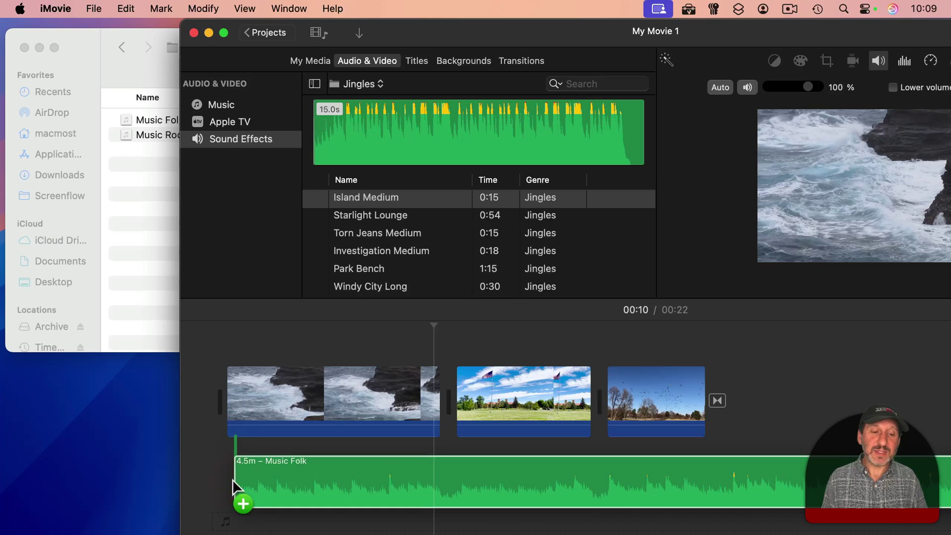
{"action": "left_click_drag", "start_coordinate": [233, 480], "coordinate": [236, 499]}
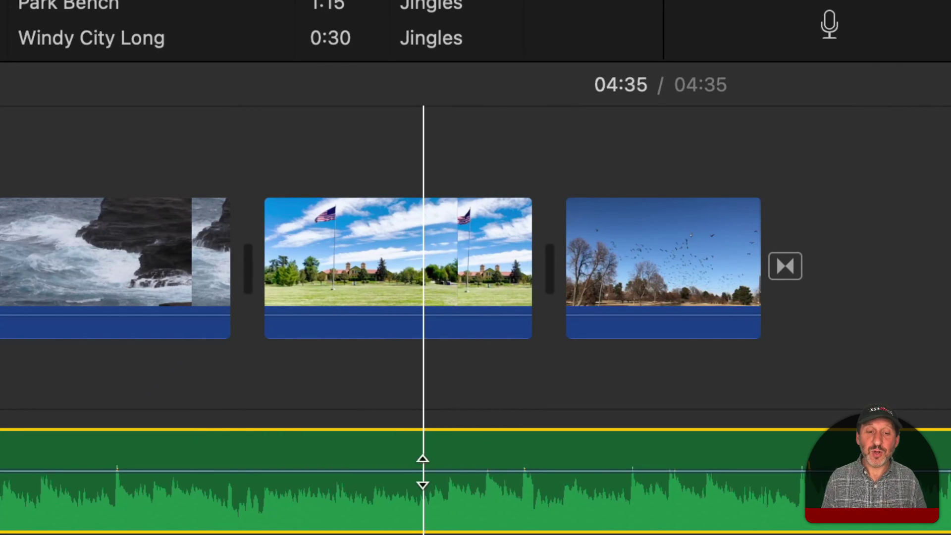
{"action": "mouse_move", "coordinate": [373, 468]}
{"action": "left_mouse_down"}
{"action": "mouse_move", "coordinate": [382, 464]}
{"action": "mouse_move", "coordinate": [394, 490]}
{"action": "left_mouse_up"}
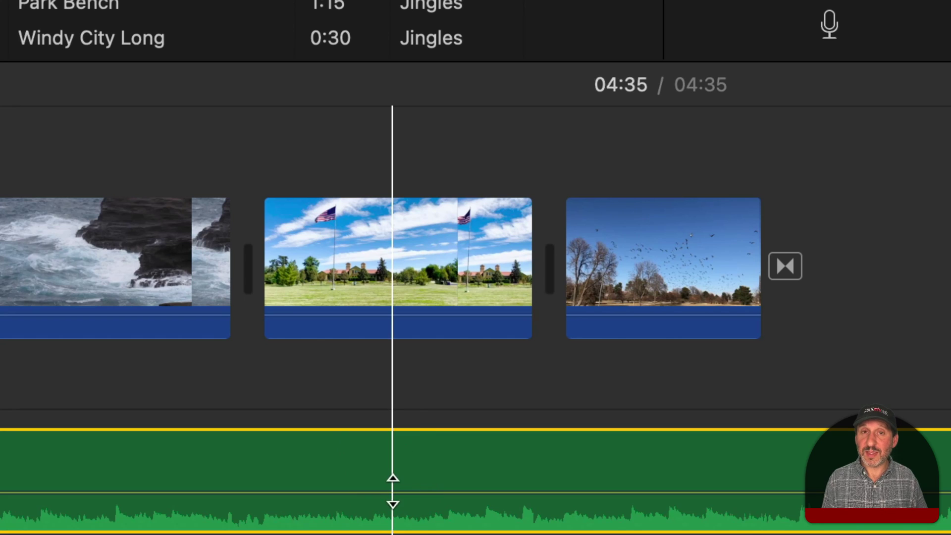
{"action": "left_click_drag", "start_coordinate": [392, 491], "coordinate": [391, 468]}
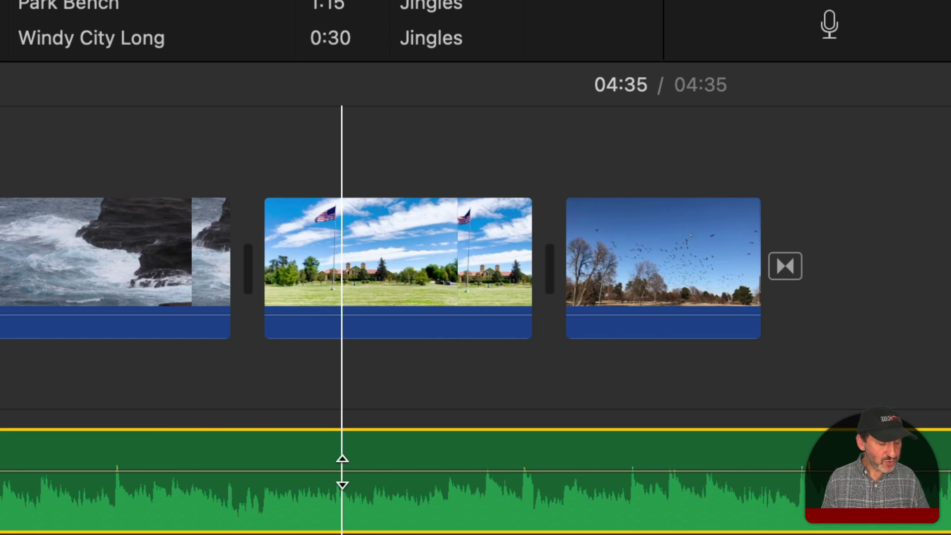
- Add three keyframes to the folk music volume line and lower the second and third ones
{"action": "key", "text": "alt"}
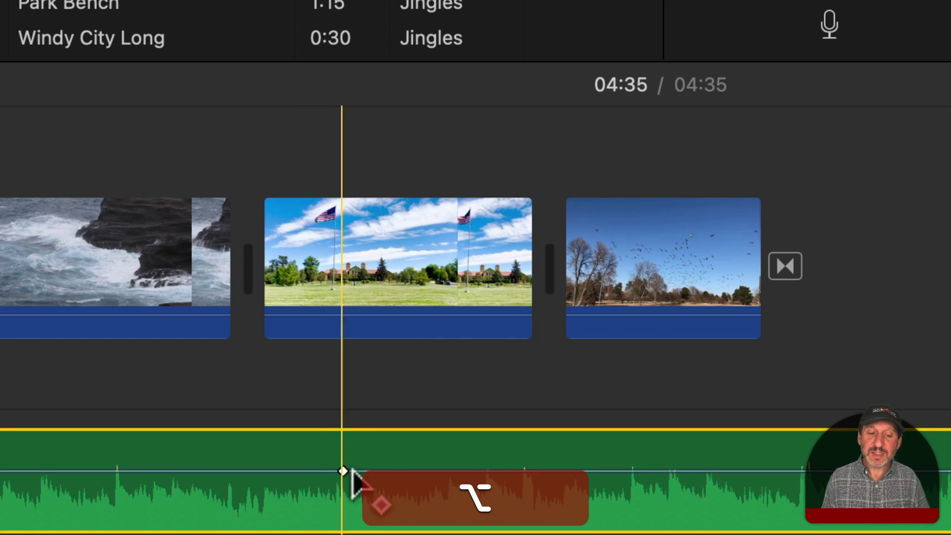
{"action": "left_click", "coordinate": [342, 471], "text": "alt"}
{"action": "left_click", "coordinate": [381, 471], "text": "alt"}
{"action": "left_click", "coordinate": [429, 472], "text": "alt"}
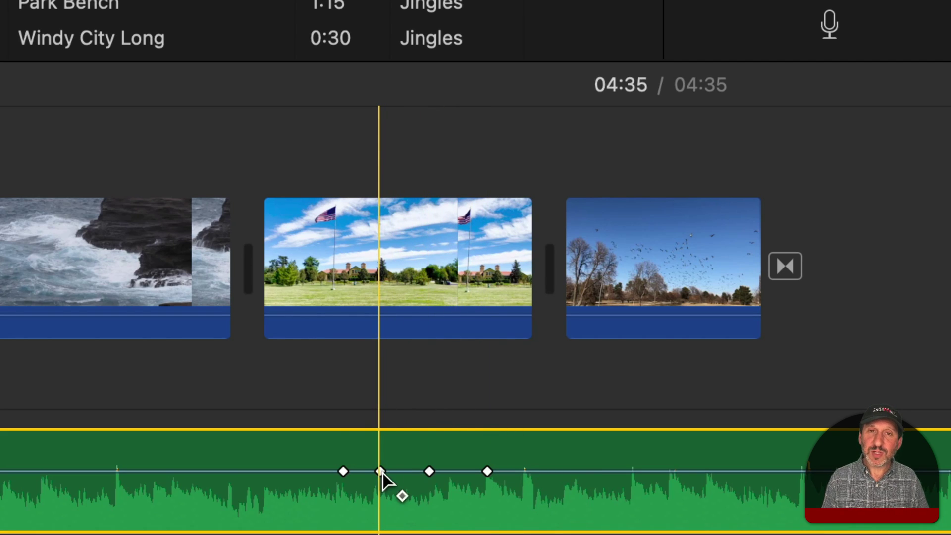
{"action": "left_click_drag", "start_coordinate": [380, 473], "coordinate": [378, 503]}
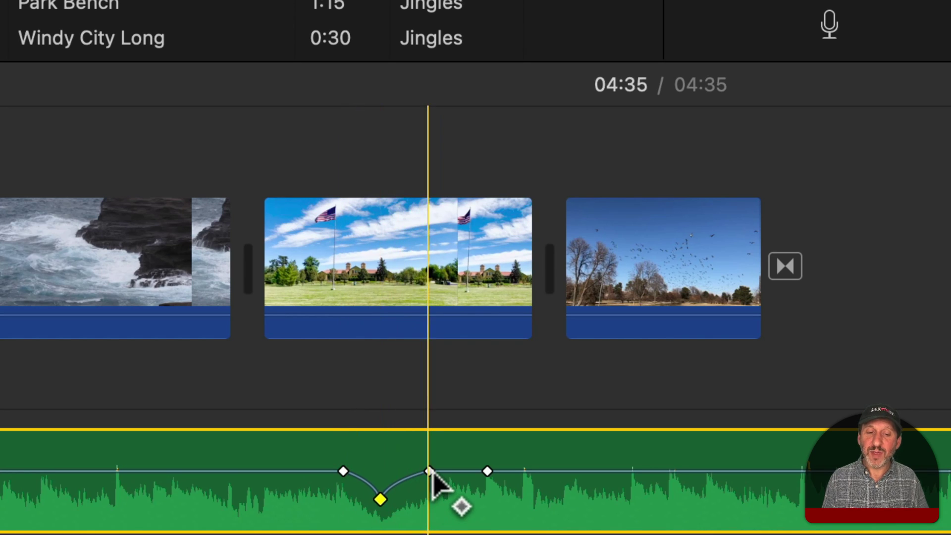
{"action": "left_click_drag", "start_coordinate": [429, 471], "coordinate": [430, 499]}
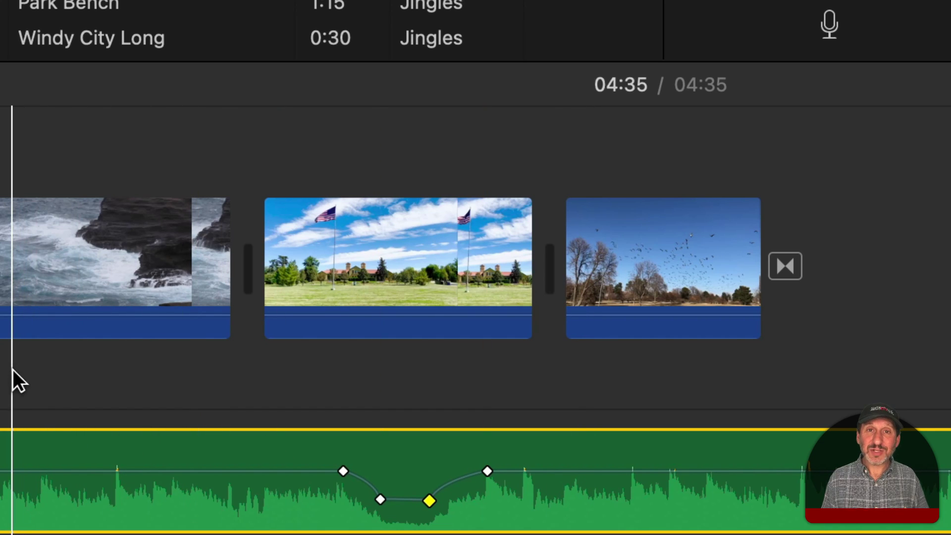
- Add five volume keyframes to the first ocean clip's sound
{"action": "left_click", "coordinate": [75, 287]}
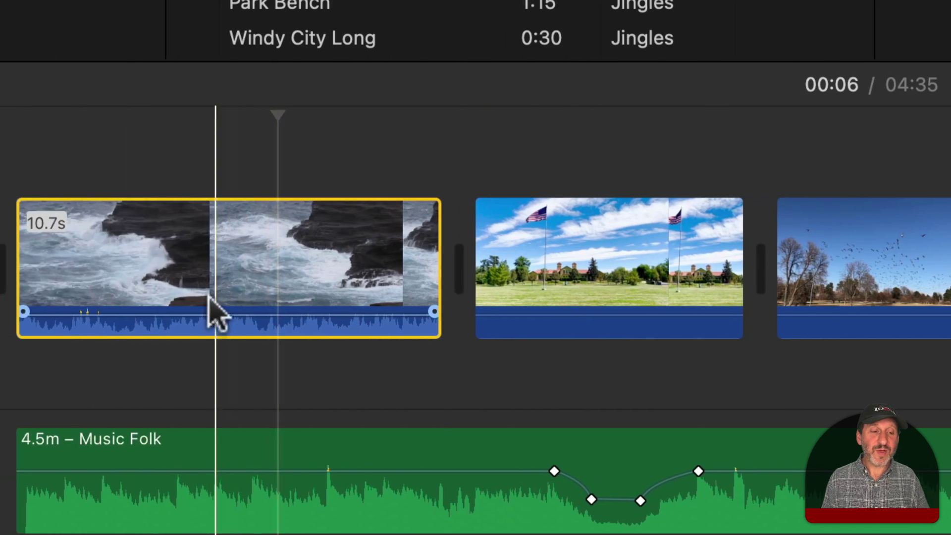
{"action": "left_click", "coordinate": [145, 315], "text": "alt"}
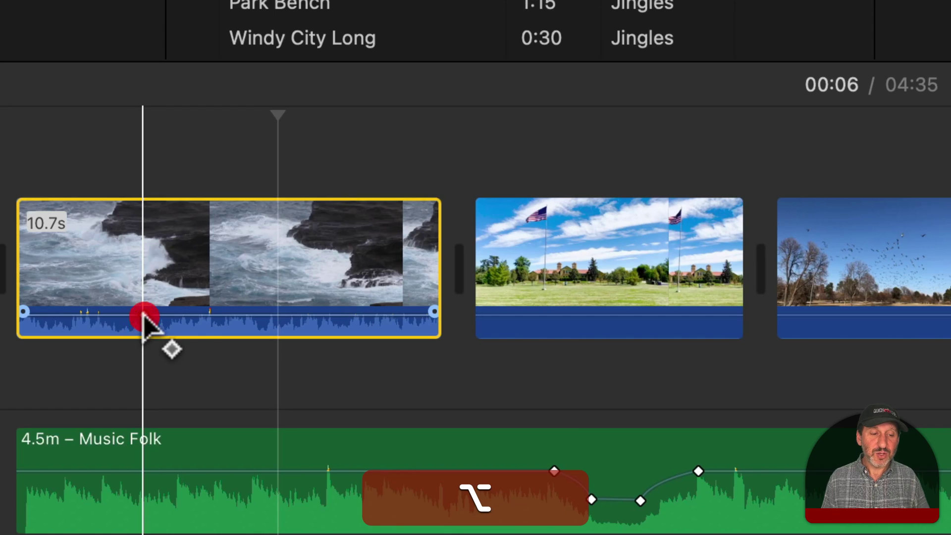
{"action": "left_click", "coordinate": [180, 315], "text": "alt"}
{"action": "left_click", "coordinate": [247, 315], "text": "alt"}
{"action": "left_click", "coordinate": [304, 315], "text": "alt"}
{"action": "left_click", "coordinate": [359, 315], "text": "alt"}
- Pull two ocean keyframes down to about 8%, raise a later one, and add one near the end
{"action": "left_click_drag", "start_coordinate": [247, 315], "coordinate": [247, 325]}
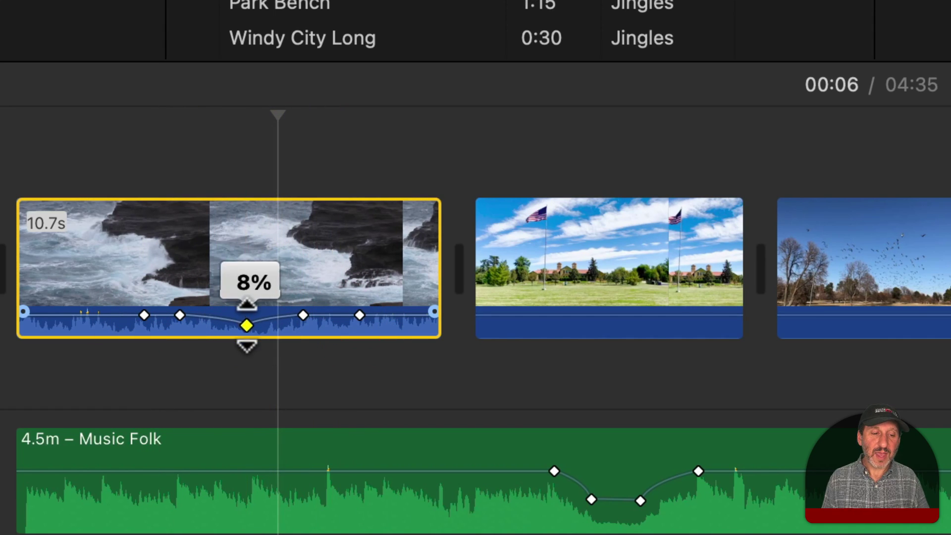
{"action": "left_click_drag", "start_coordinate": [180, 316], "coordinate": [180, 325]}
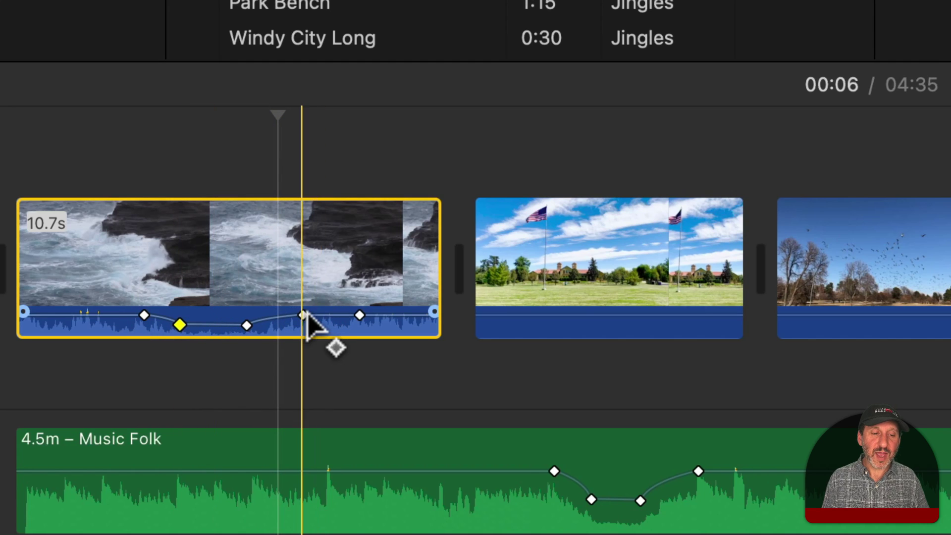
{"action": "left_click_drag", "start_coordinate": [304, 315], "coordinate": [303, 309]}
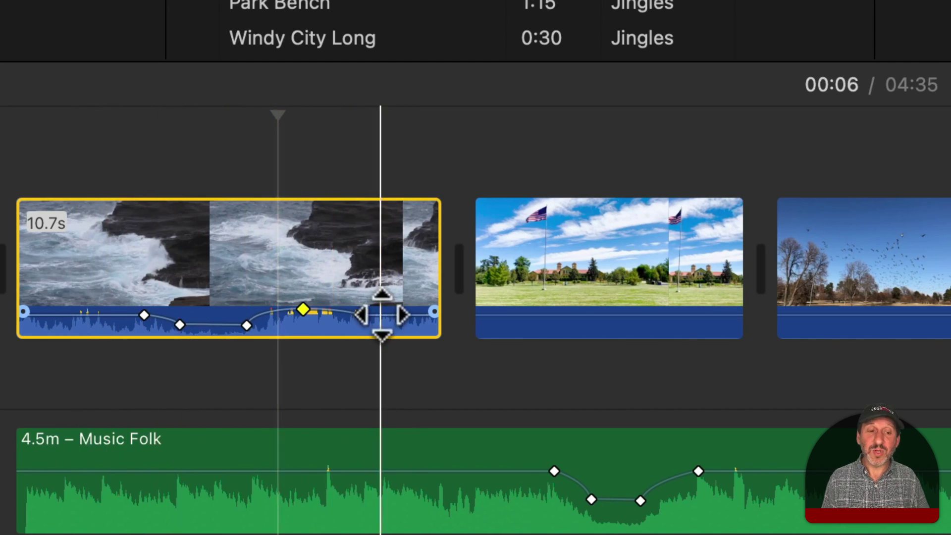
{"action": "left_click", "coordinate": [359, 314], "text": "alt"}
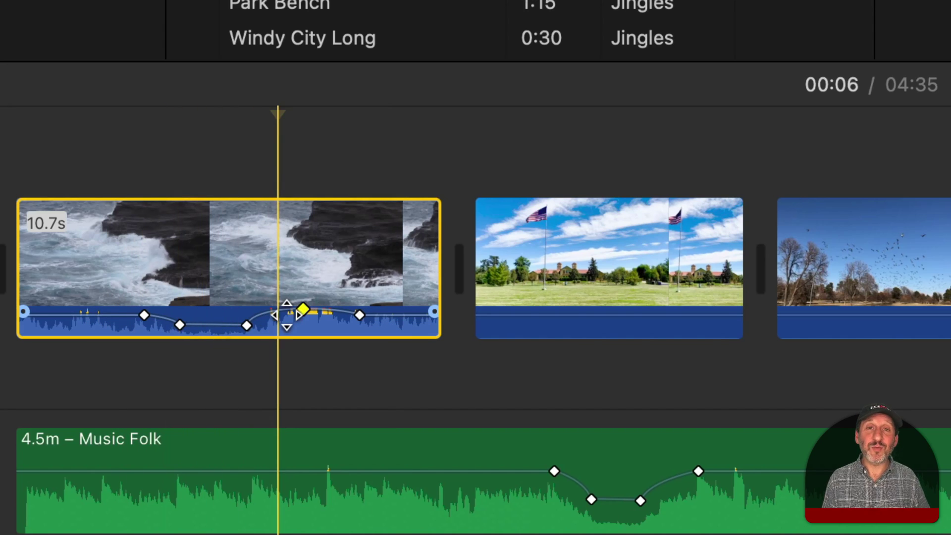